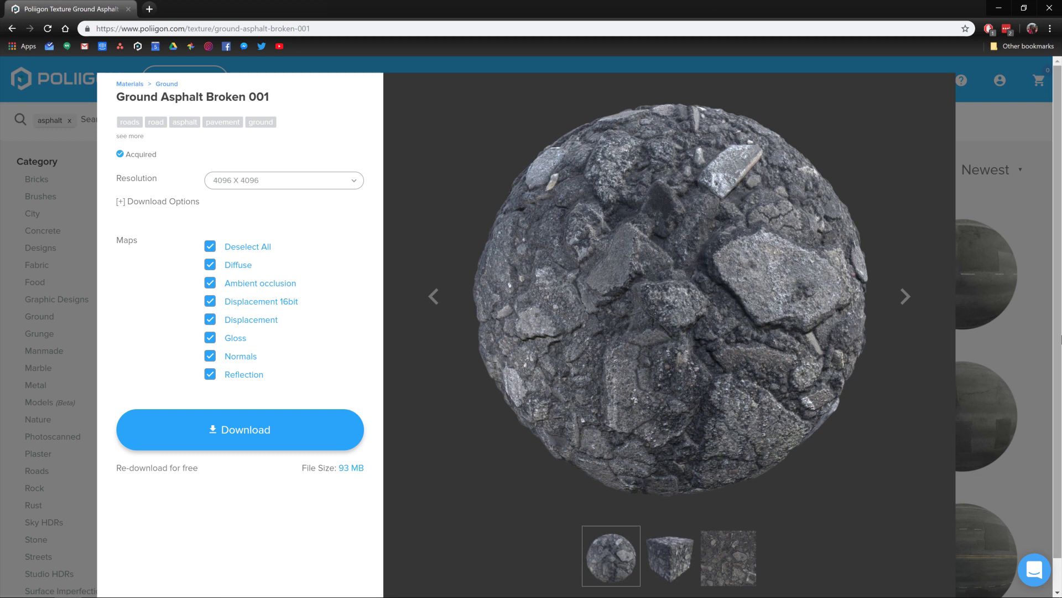
# - Check which download resolutions are offered for the Ground Asphalt Broken 001 texture
pyautogui.click(248, 179)
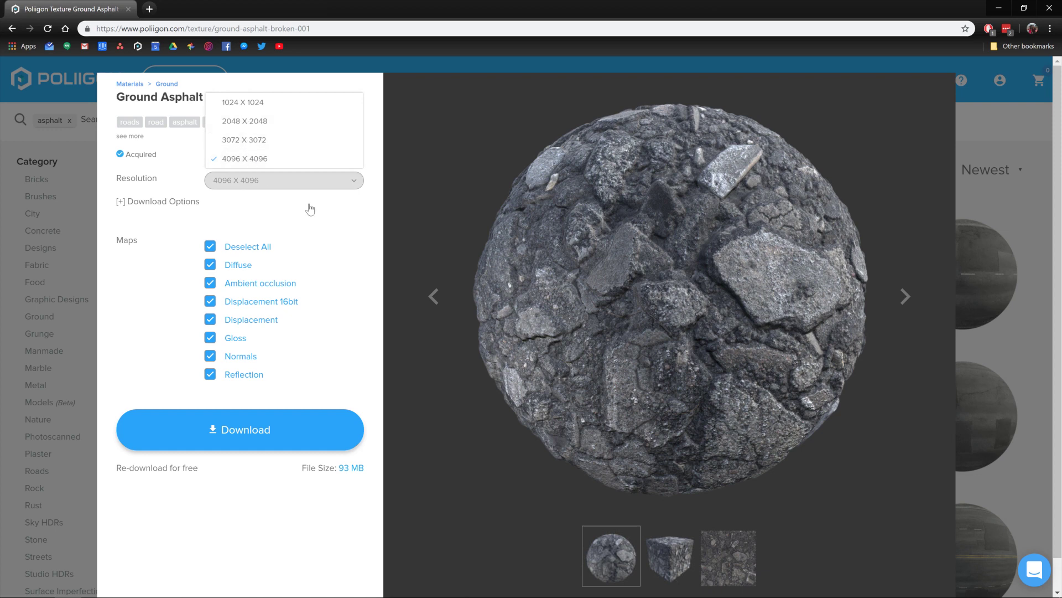
pyautogui.click(326, 218)
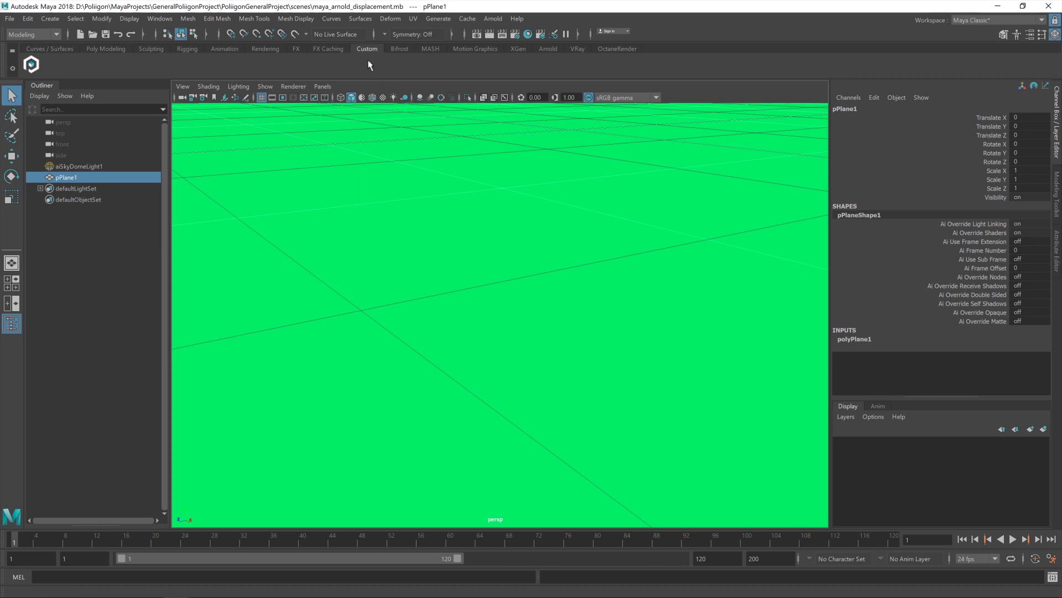
# - In Maya, open the Poliigon Material Converter and choose Materials/GroundAsphaltBroken001 as its textures folder
pyautogui.click(31, 65)
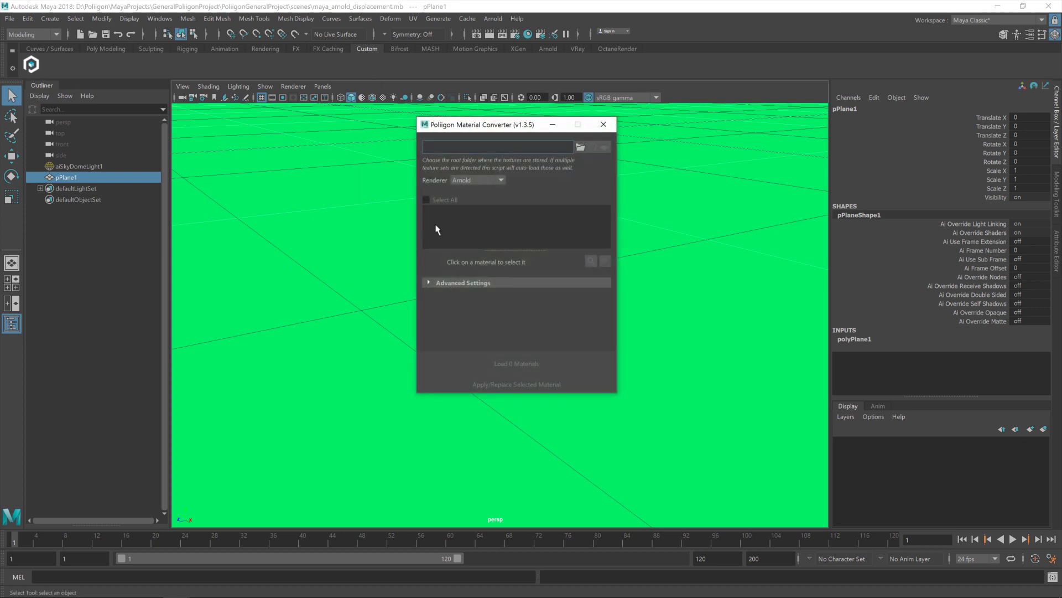
pyautogui.moveTo(533, 125); pyautogui.dragTo(681, 126)
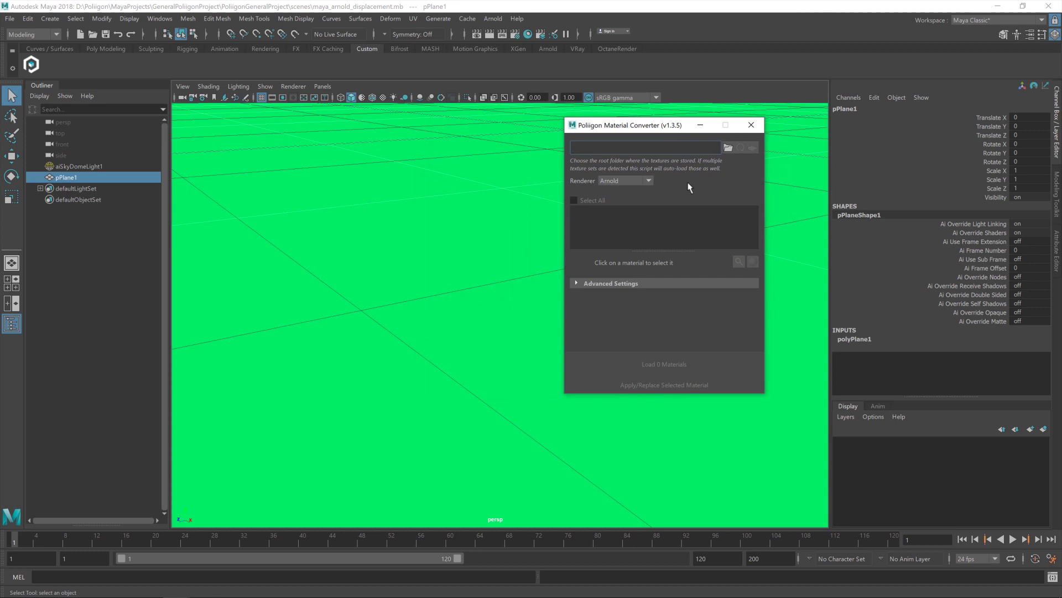
pyautogui.click(728, 148)
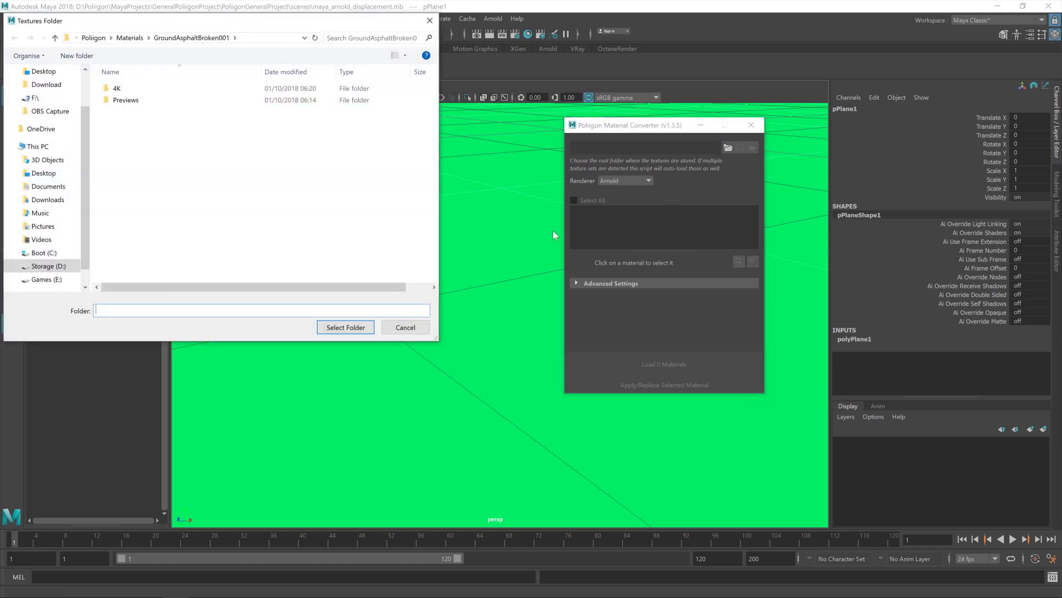
pyautogui.click(129, 37)
pyautogui.scroll(-1, 196, 207)
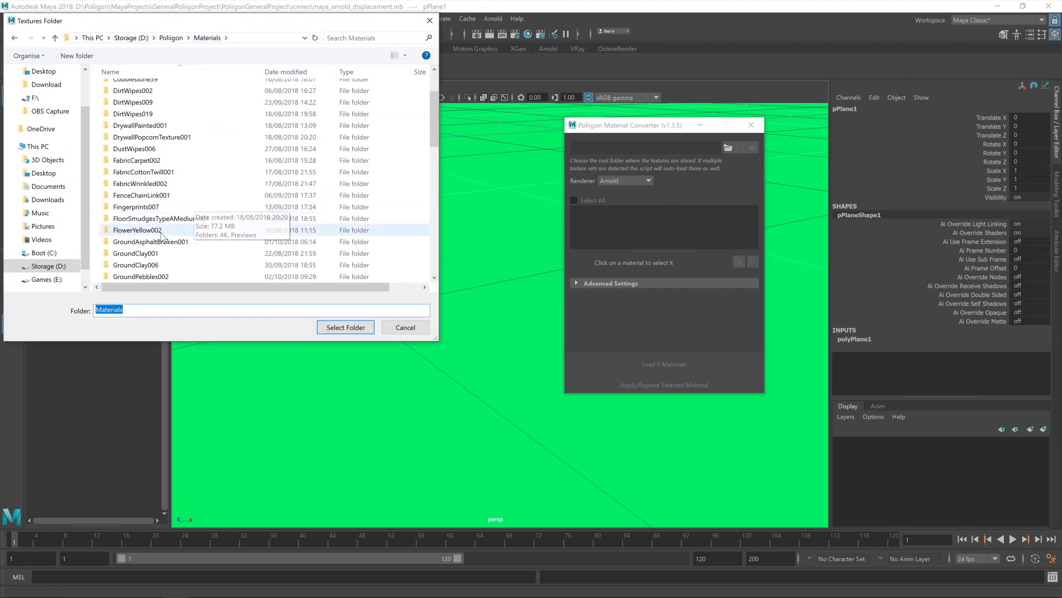
pyautogui.doubleClick(204, 241)
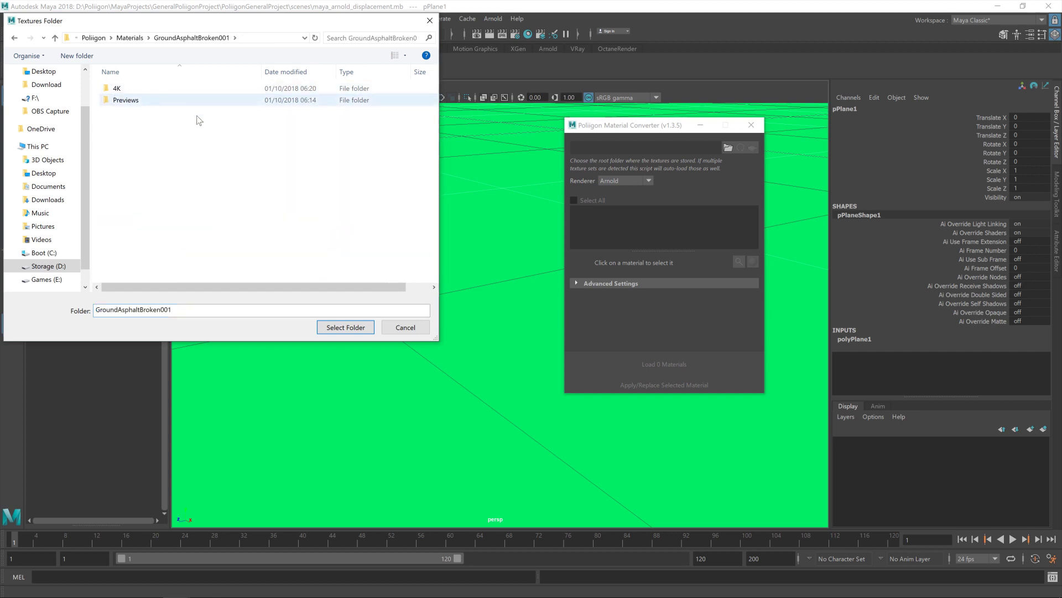
pyautogui.click(345, 327)
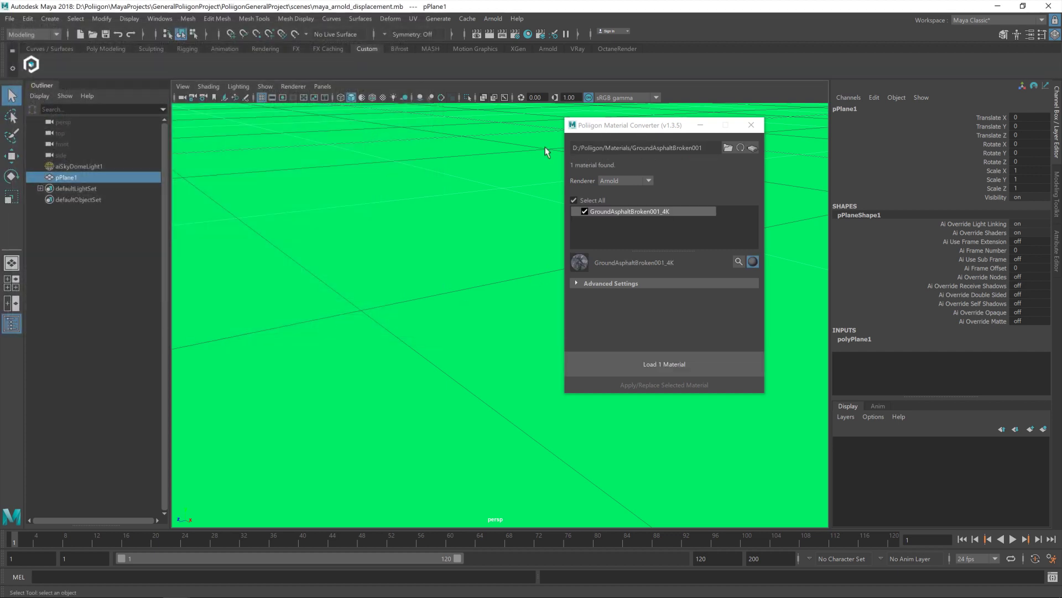
# - Load the GroundAsphaltBroken001_4K material for Arnold and close the material converter
pyautogui.click(663, 367)
pyautogui.click(544, 308)
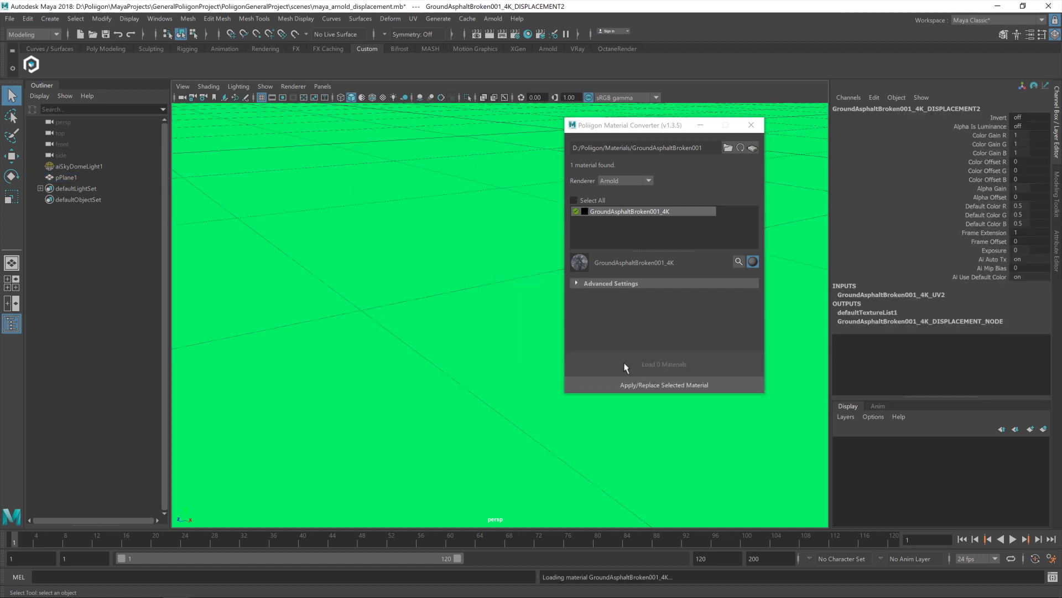
pyautogui.click(750, 124)
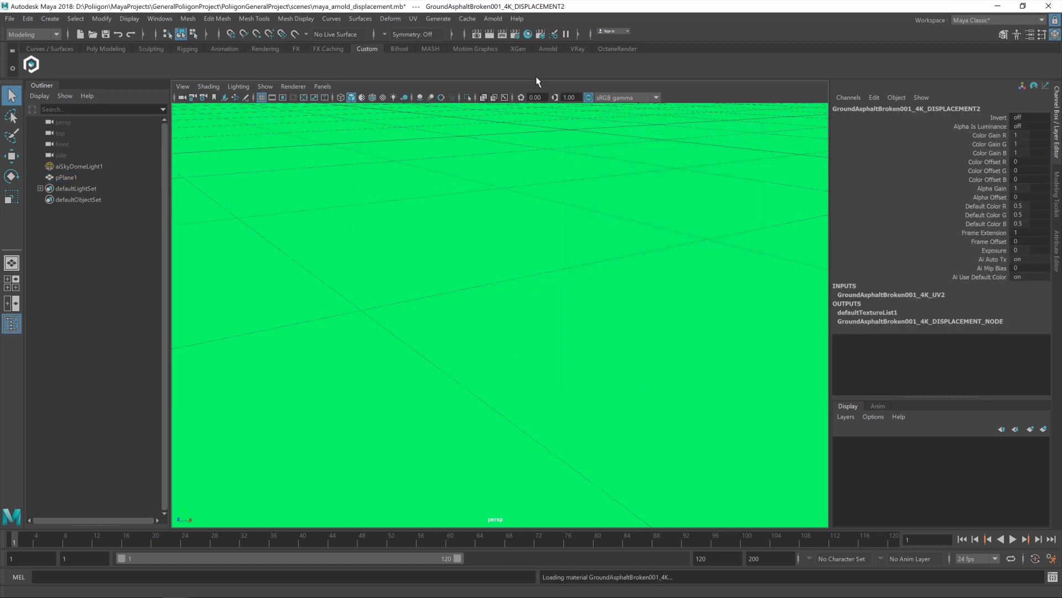
# - Open the Hypershade and assign the GroundAsphaltBroken001_4K material to the ground plane pPlane1
pyautogui.click(528, 34)
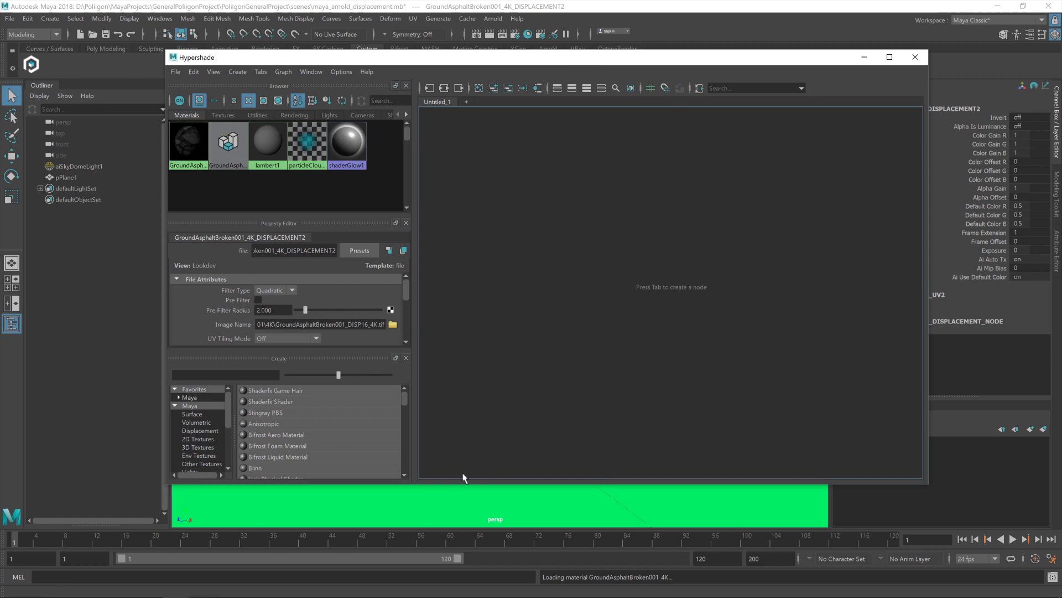
pyautogui.click(484, 514)
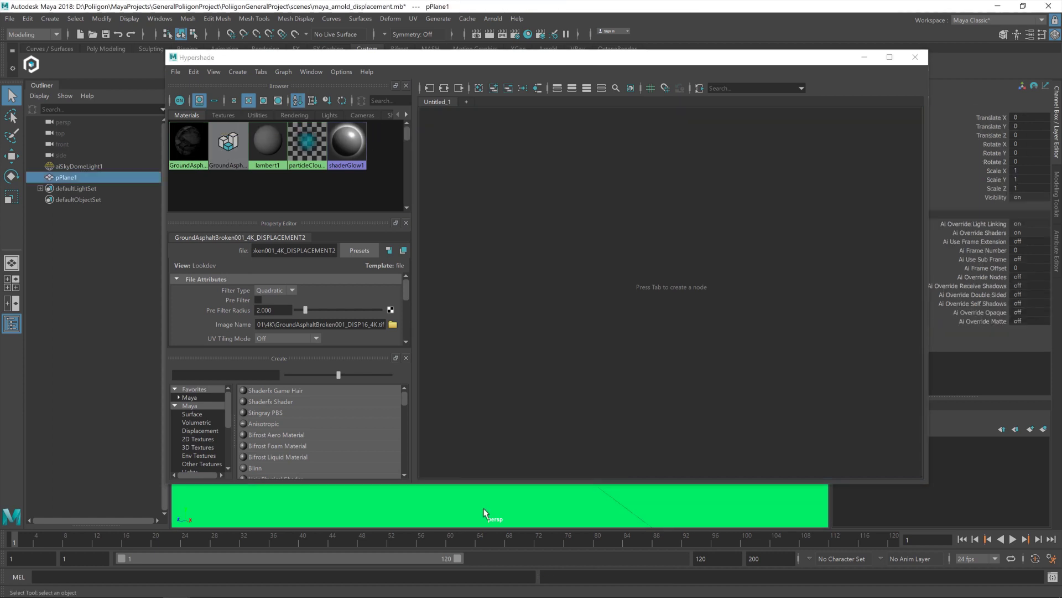
pyautogui.rightClick(185, 143)
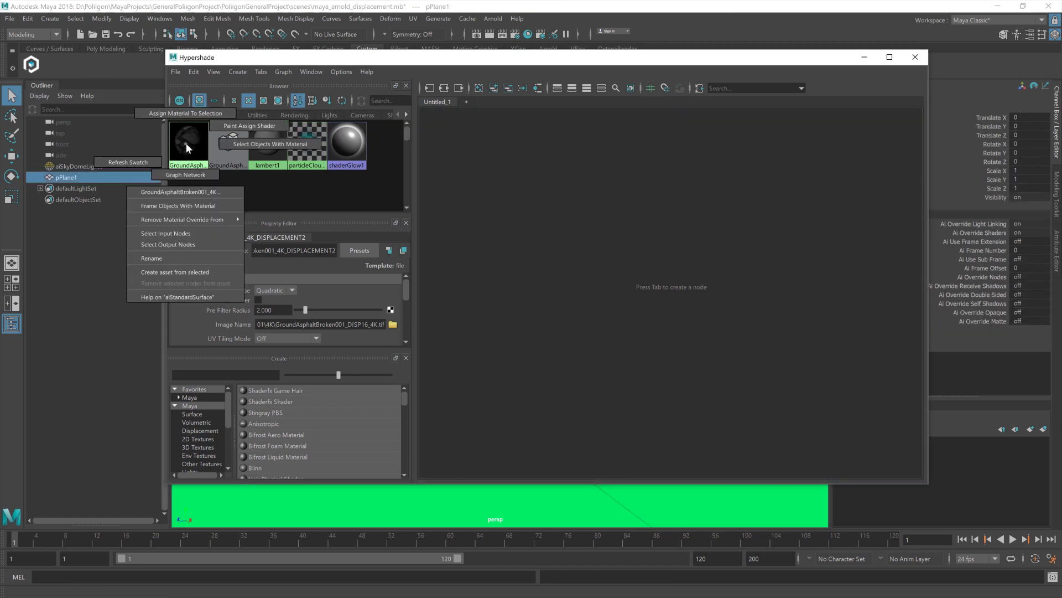
pyautogui.click(193, 115)
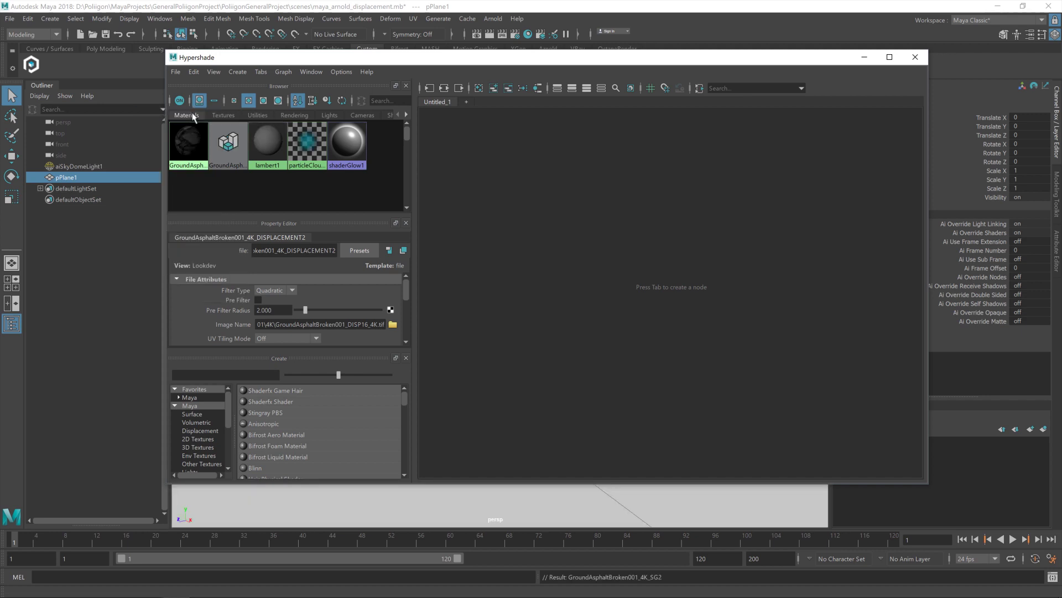
# - Graph the asphalt material's network, then regraph it from its shading group to include the displacement nodes
pyautogui.rightClick(192, 141)
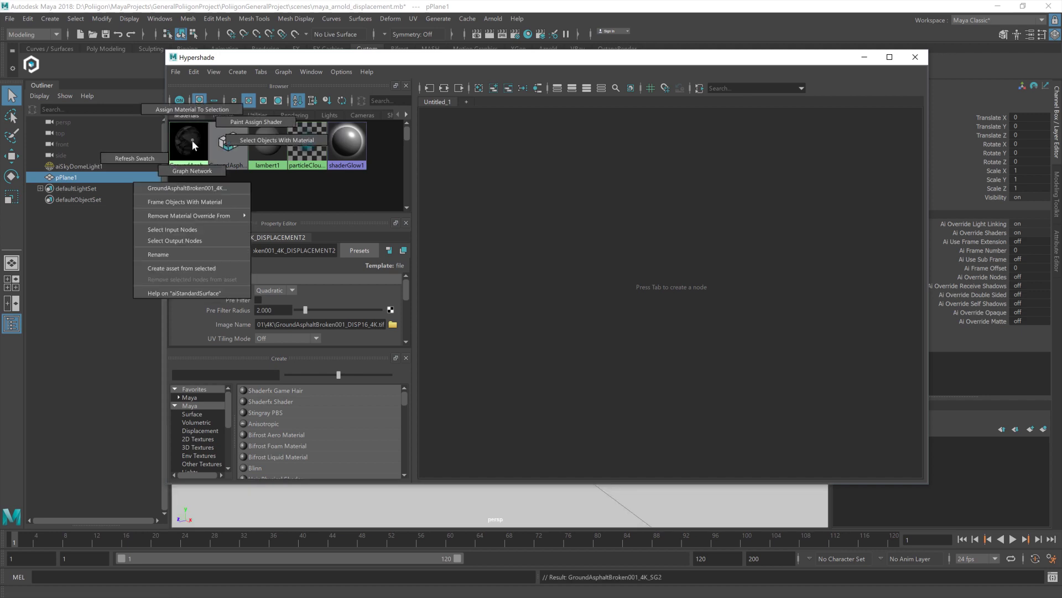
pyautogui.click(205, 171)
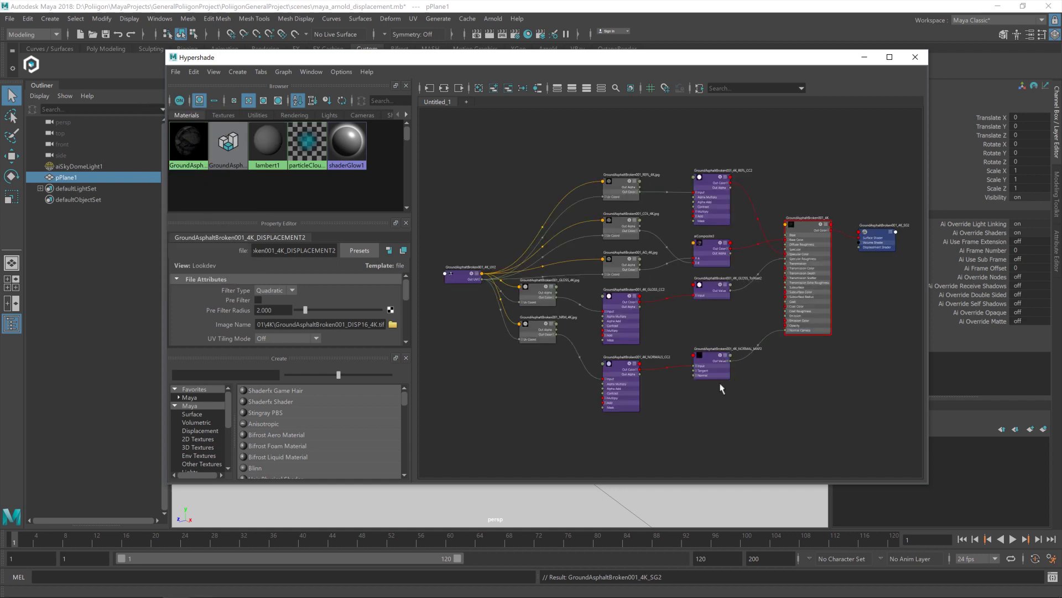
pyautogui.click(883, 233)
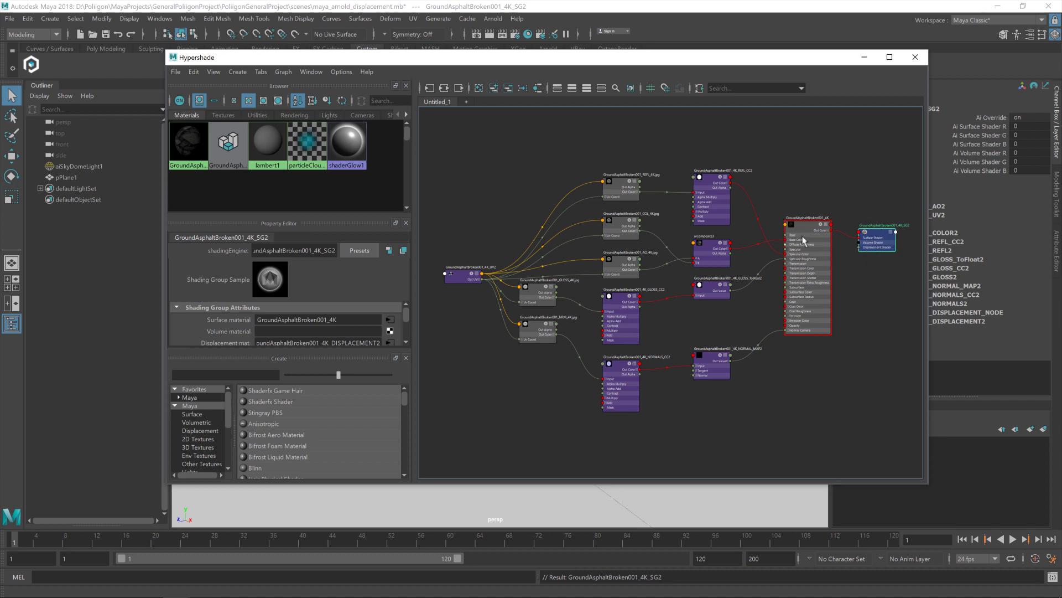
pyautogui.click(444, 89)
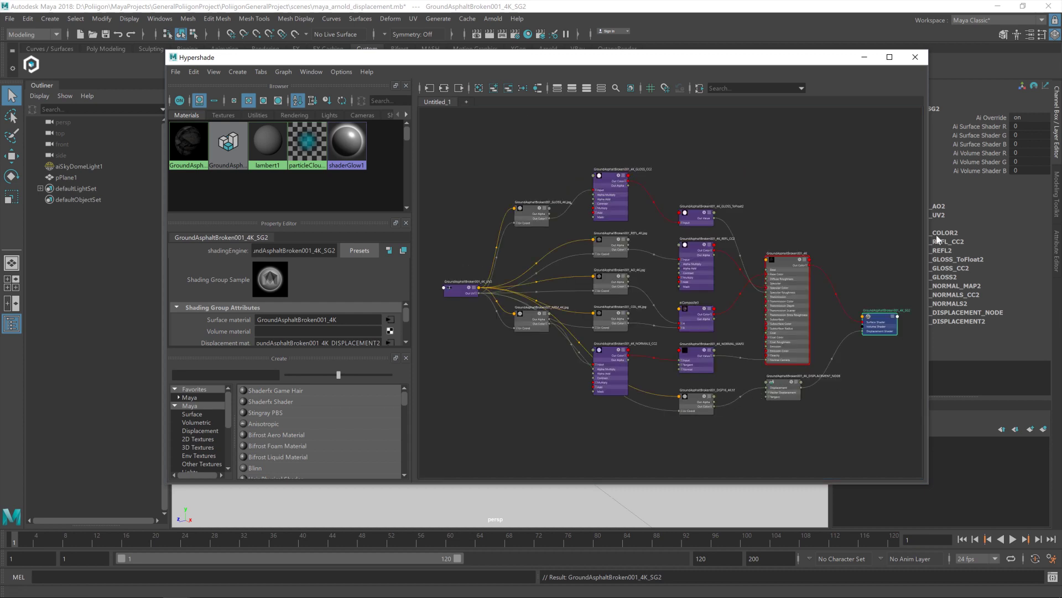
pyautogui.scroll(3, 819, 242)
pyautogui.scroll(3, 802, 157)
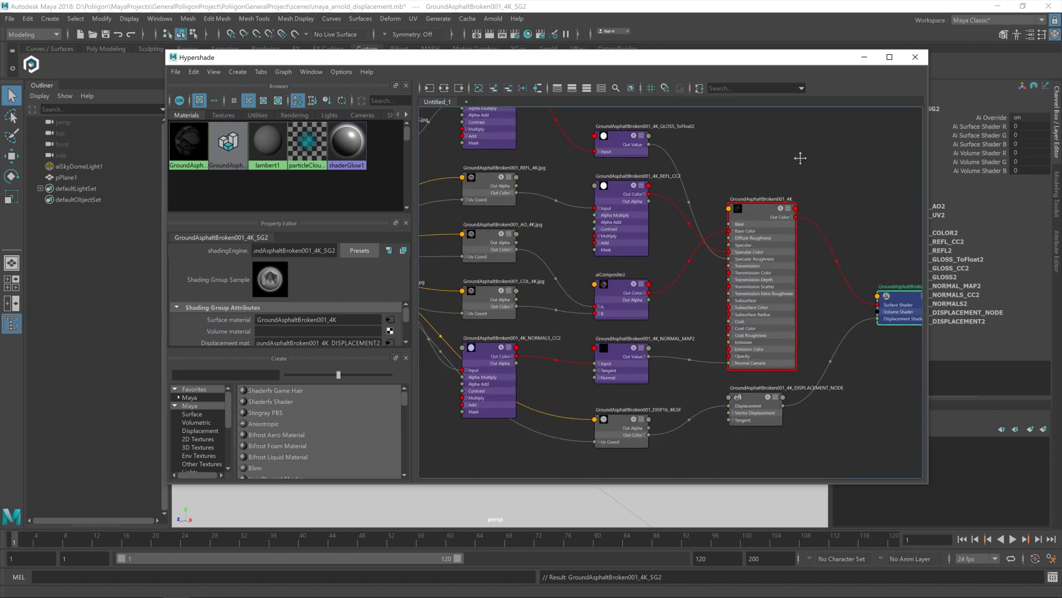
pyautogui.keyDown('alt'); pyautogui.moveTo(802, 182); pyautogui.dragTo(786, 157, button='middle'); pyautogui.keyUp('alt')
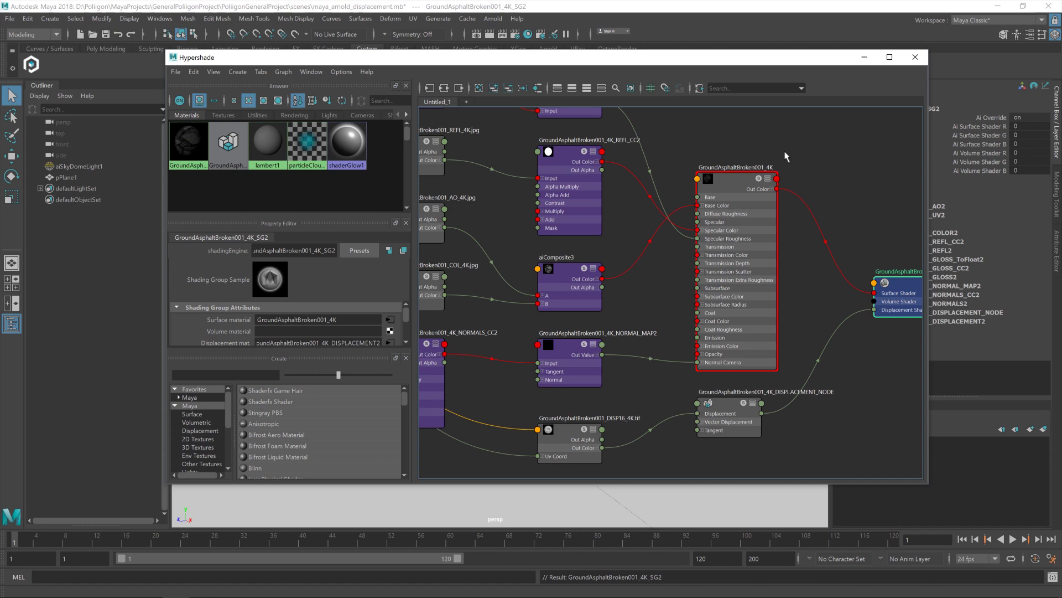
pyautogui.scroll(-3, 687, 185)
pyautogui.scroll(1, 636, 204)
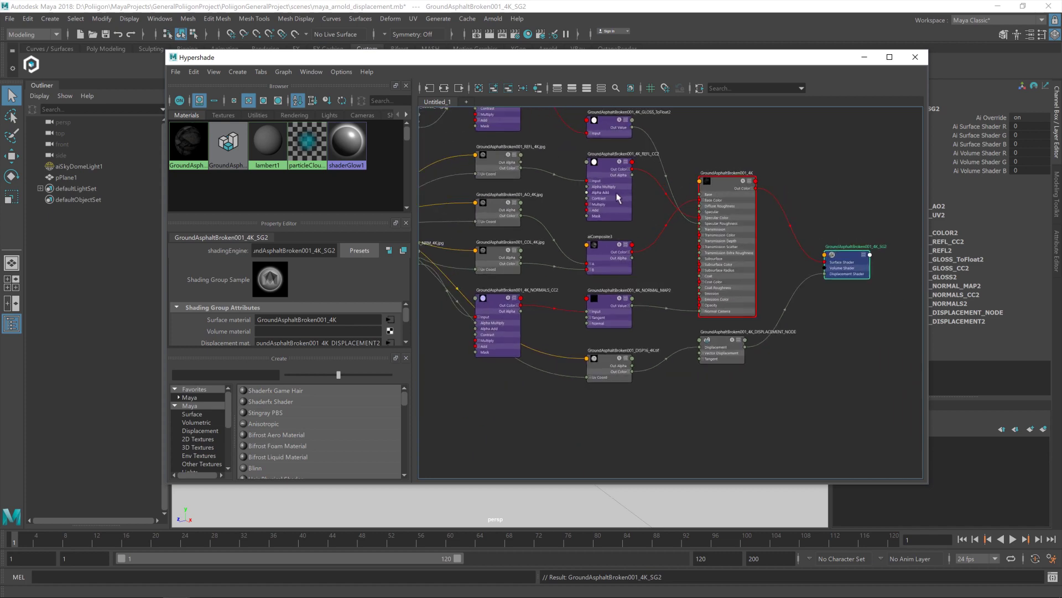
# - Set Repeat UV to 10 by 10 on the GroundAsphaltBroken001_4K_UV2 placement node
pyautogui.keyDown('alt'); pyautogui.moveTo(651, 222); pyautogui.dragTo(838, 270, button='middle'); pyautogui.keyUp('alt')
pyautogui.scroll(2, 578, 235)
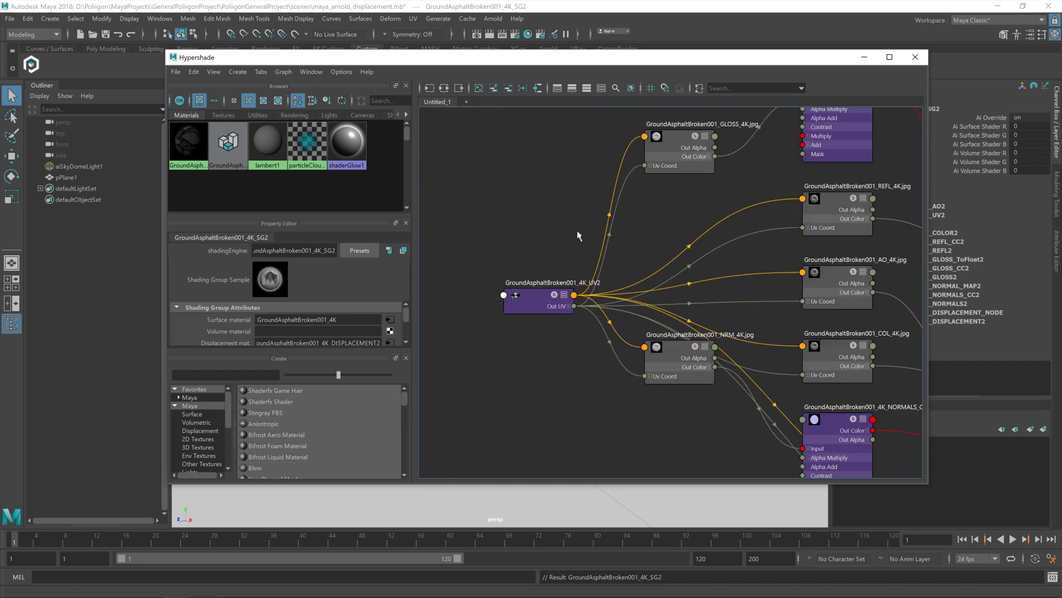
pyautogui.scroll(3, 508, 257)
pyautogui.click(556, 345)
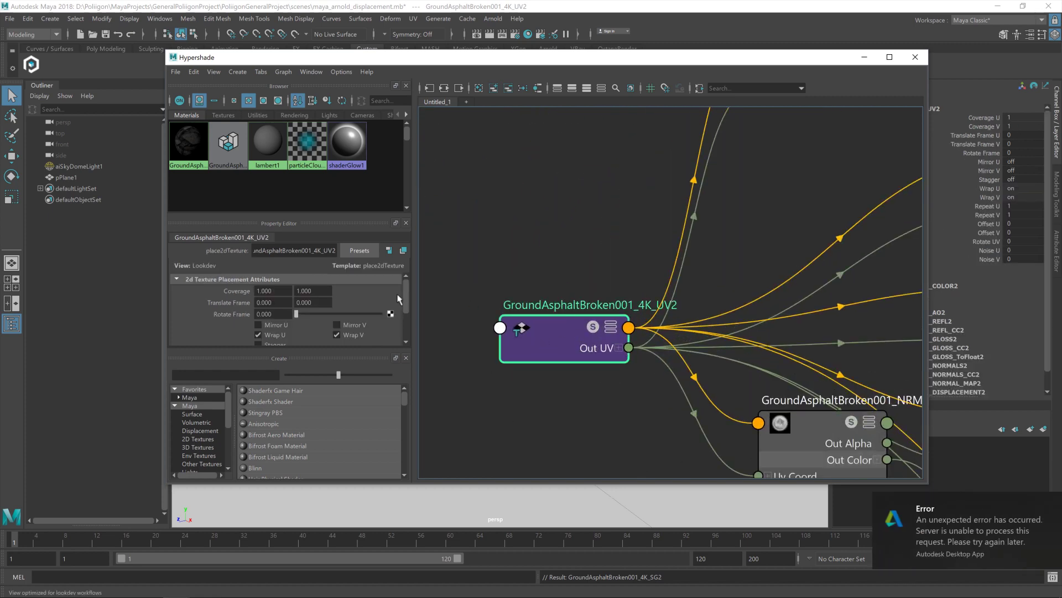
pyautogui.click(1046, 505)
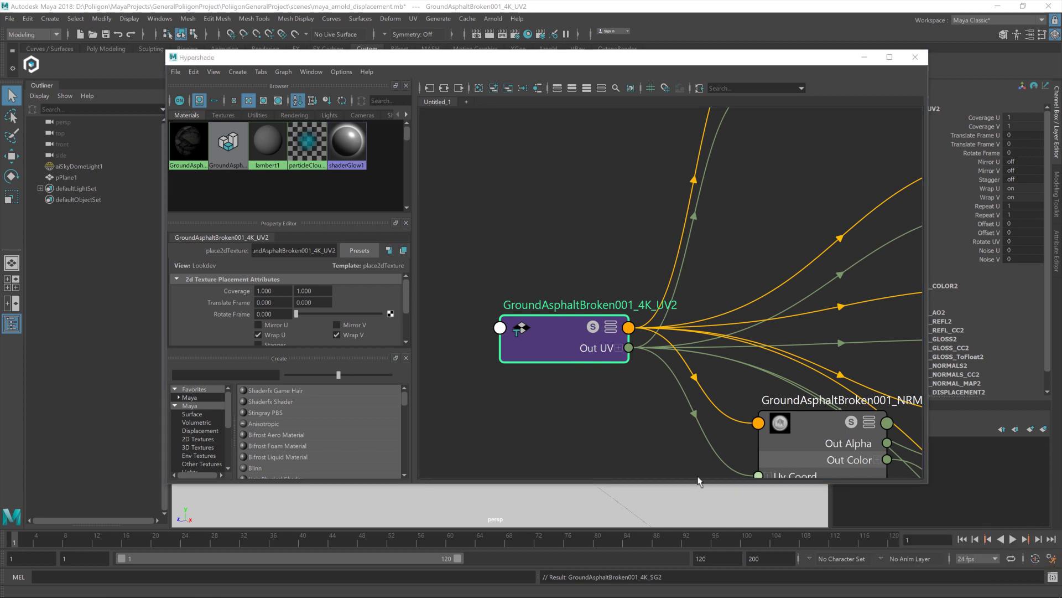
pyautogui.click(698, 481)
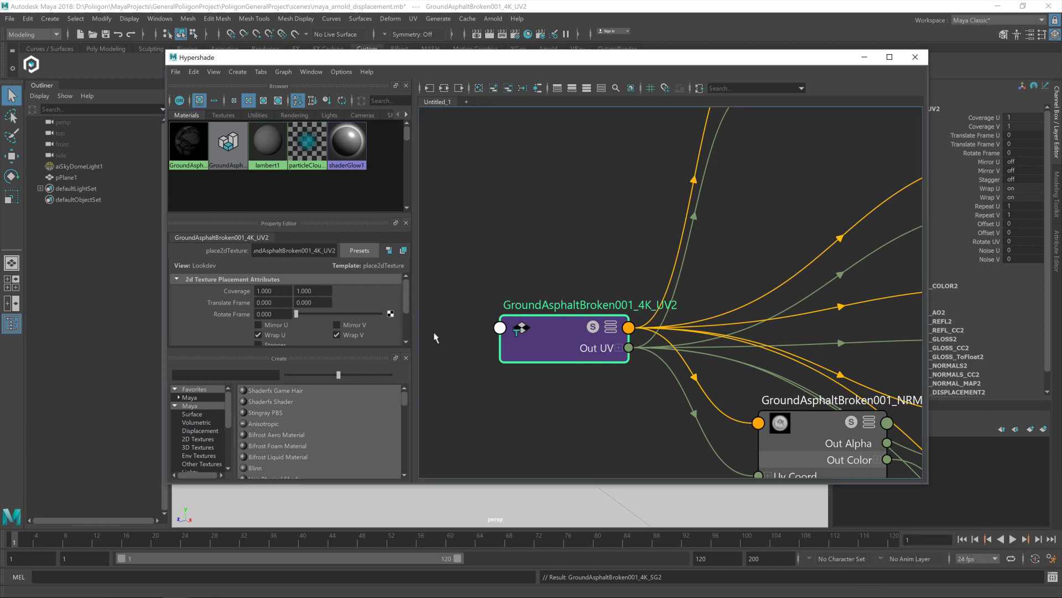
pyautogui.moveTo(405, 301); pyautogui.dragTo(405, 314)
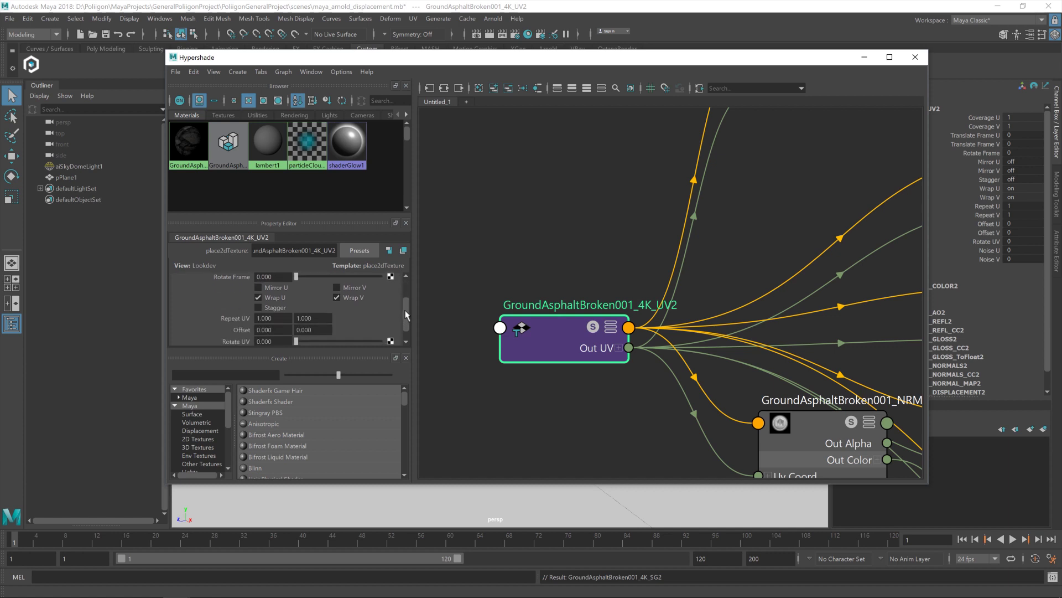
pyautogui.click(266, 318)
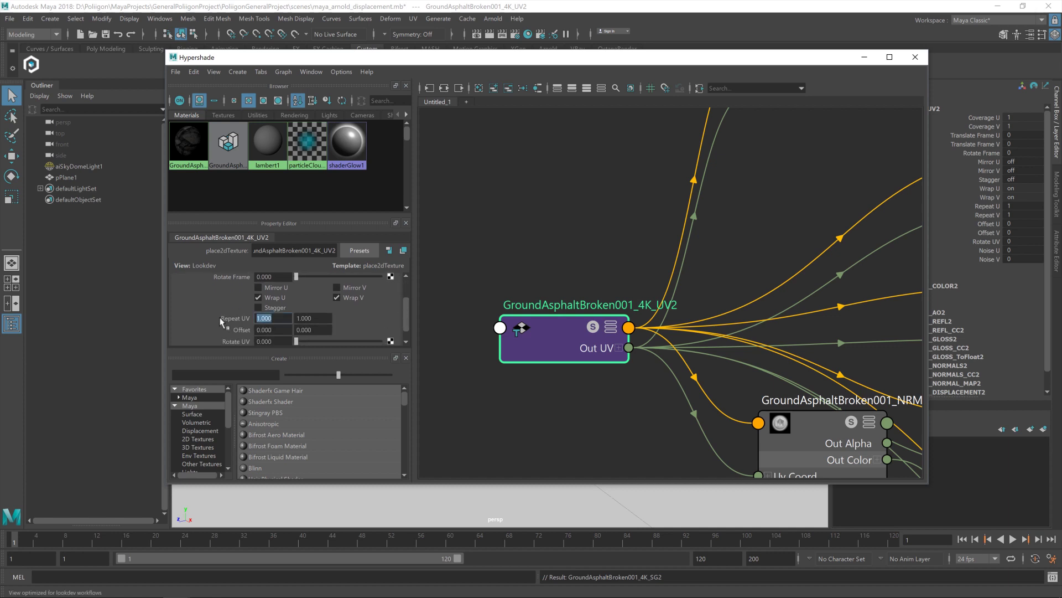
pyautogui.write('10')
pyautogui.press('Tab')
pyautogui.write('10')
pyautogui.press('Return')
pyautogui.scroll(-5, 687, 366)
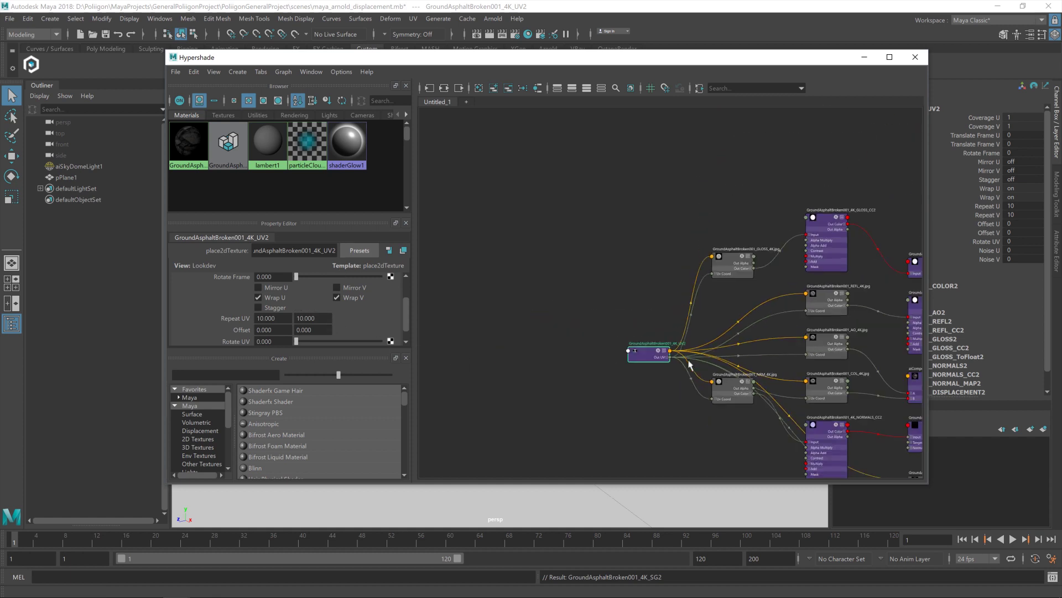
# - Close the Hypershade, render the current frame with Arnold, and shrink the Render View window to uncover the viewport
pyautogui.click(916, 58)
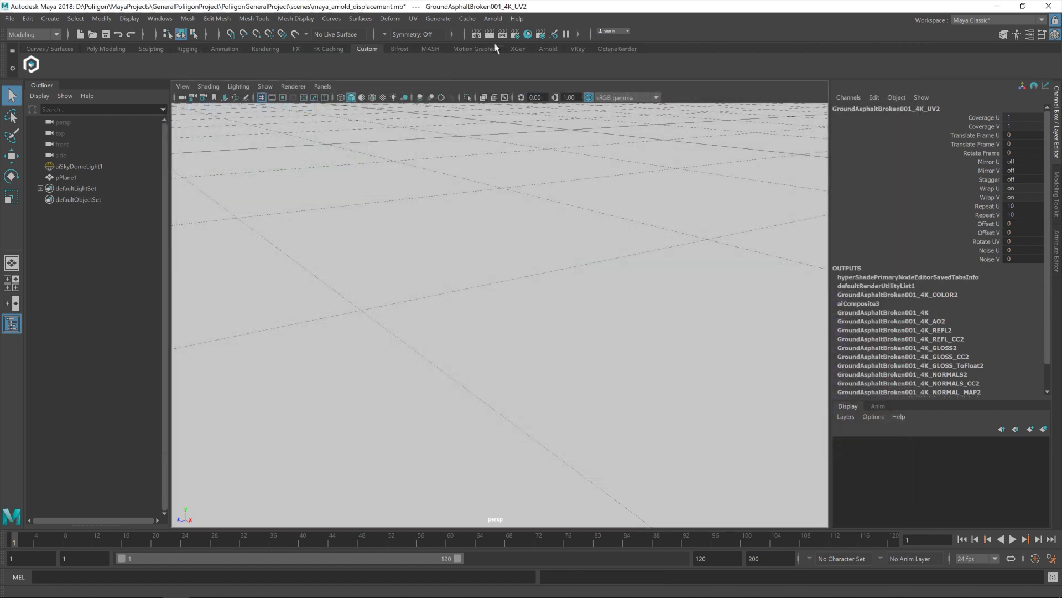
pyautogui.click(490, 33)
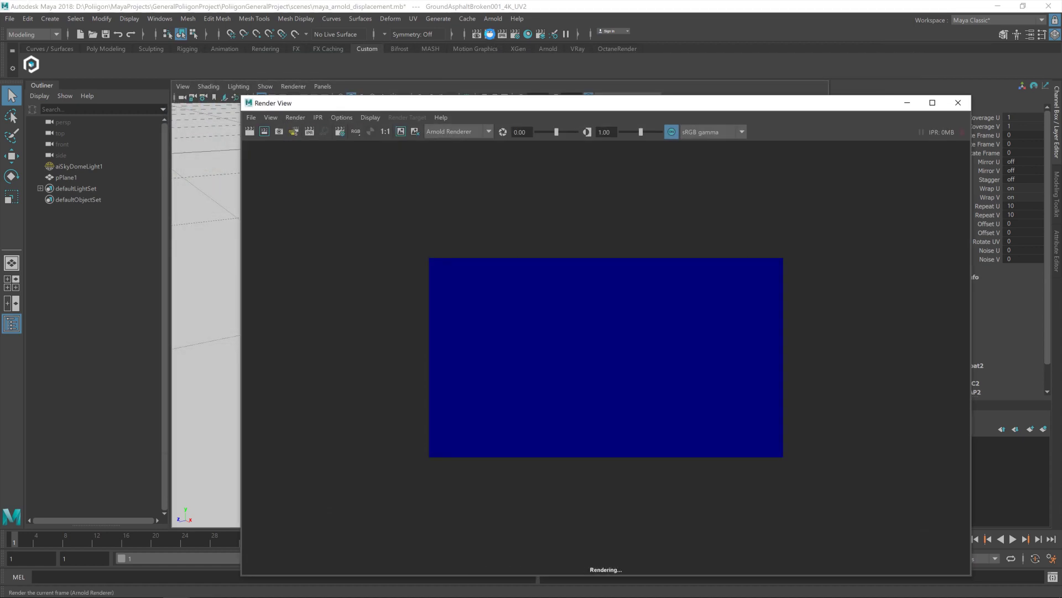
pyautogui.moveTo(374, 103); pyautogui.dragTo(187, 39)
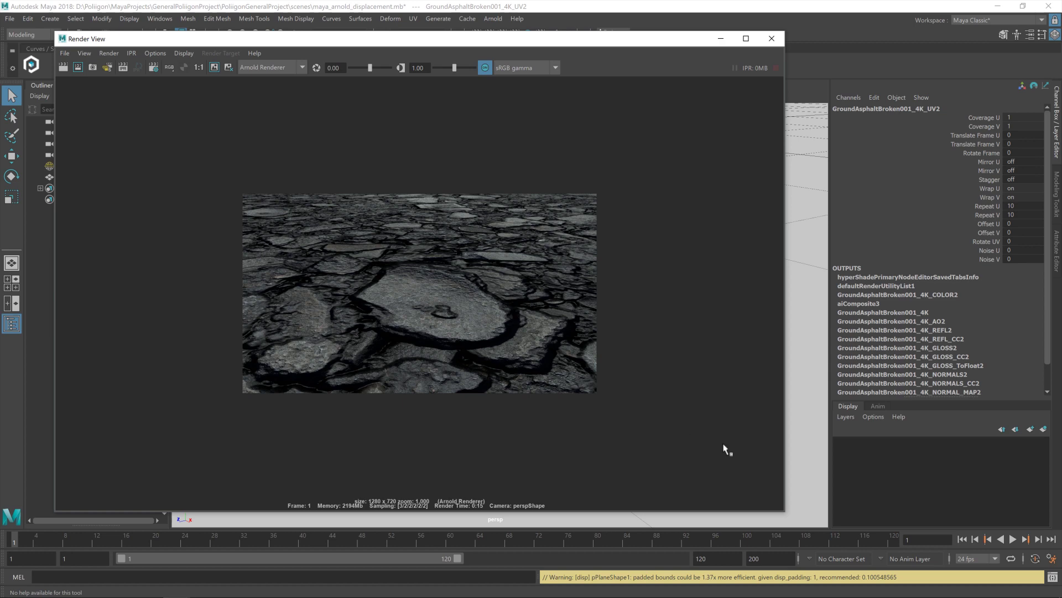
pyautogui.click(783, 510)
pyautogui.moveTo(782, 510); pyautogui.dragTo(414, 283)
# - Enable Smooth Mesh Preview and Displacement Preview in the ground plane's pPlaneShape1 Smooth Mesh attributes
pyautogui.click(567, 252)
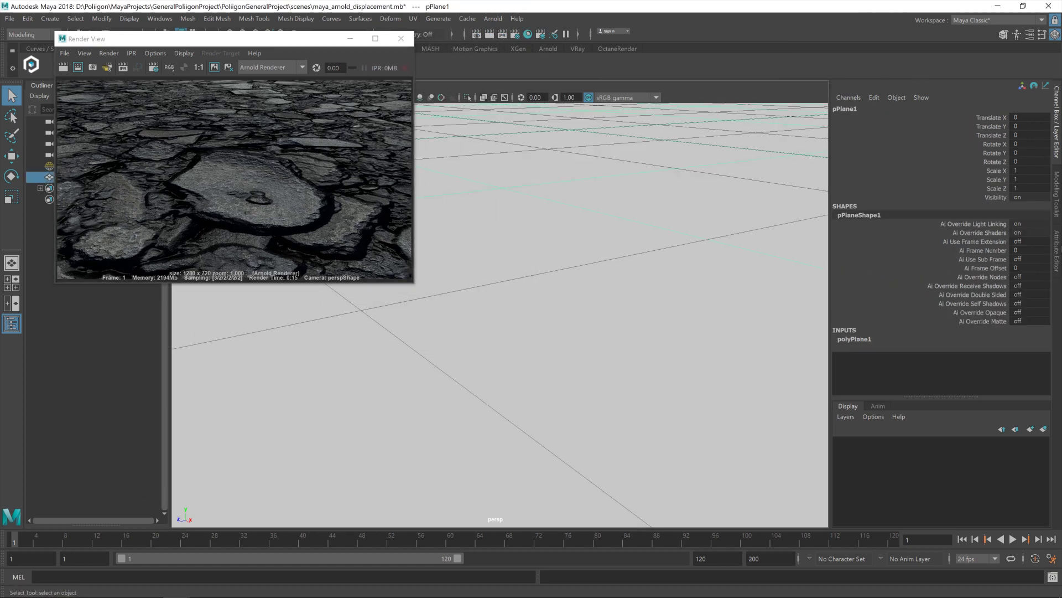
pyautogui.click(1058, 252)
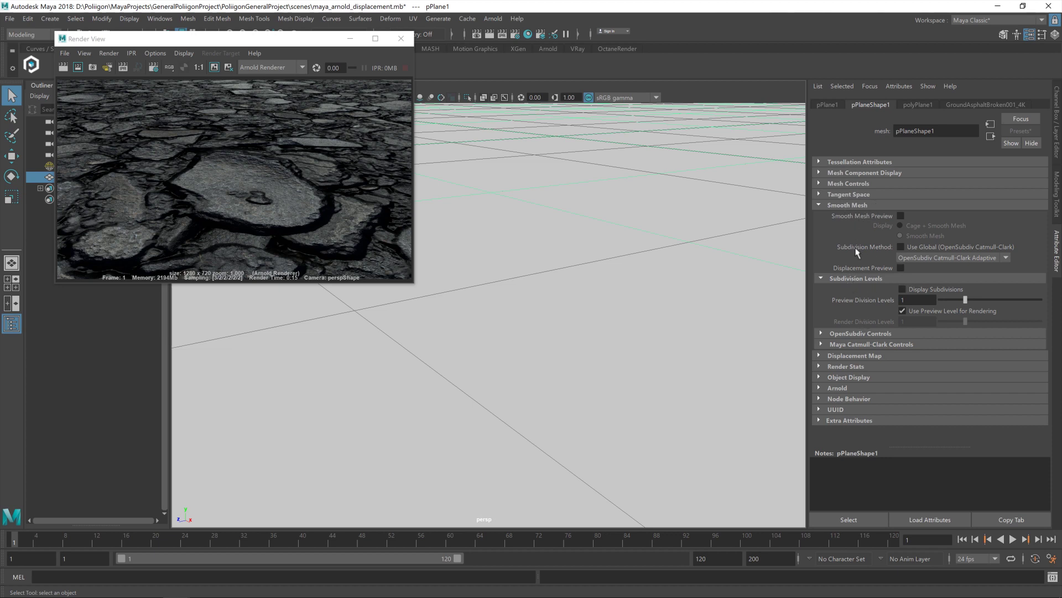
pyautogui.click(852, 206)
pyautogui.click(859, 205)
pyautogui.click(901, 216)
pyautogui.click(901, 268)
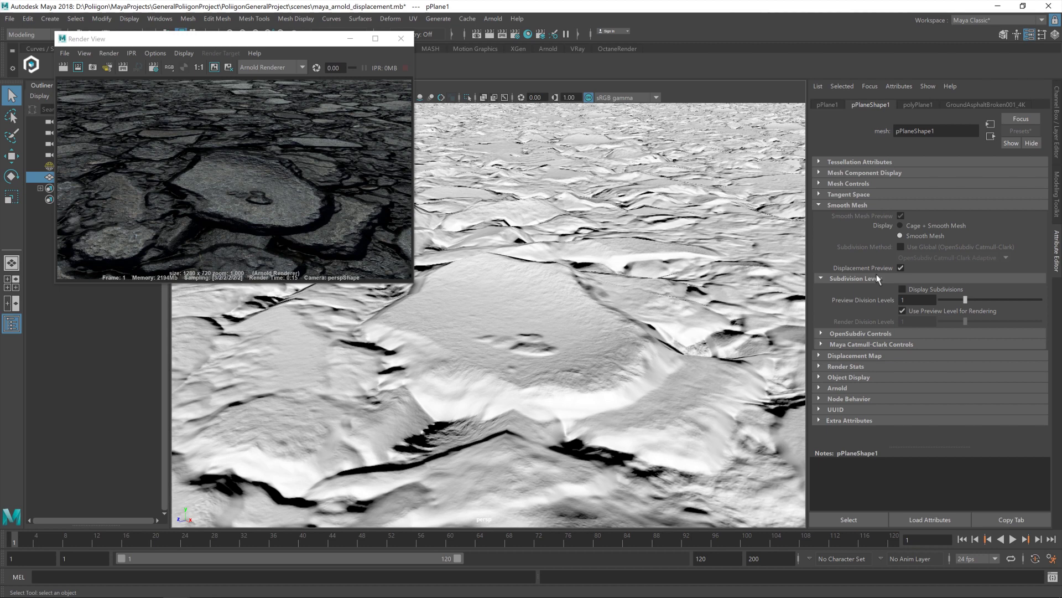
# - Turn off Use Preview Level for Rendering on the plane and set Render Division Levels to 4
pyautogui.click(902, 311)
pyautogui.click(907, 321)
pyautogui.write('4')
pyautogui.press('Return')
pyautogui.write('3')
pyautogui.press('Return')
pyautogui.write('4')
pyautogui.press('Return')
# - Move the Render View window over the viewport and re-render the frame with the current subdivision settings
pyautogui.moveTo(245, 41); pyautogui.dragTo(412, 138)
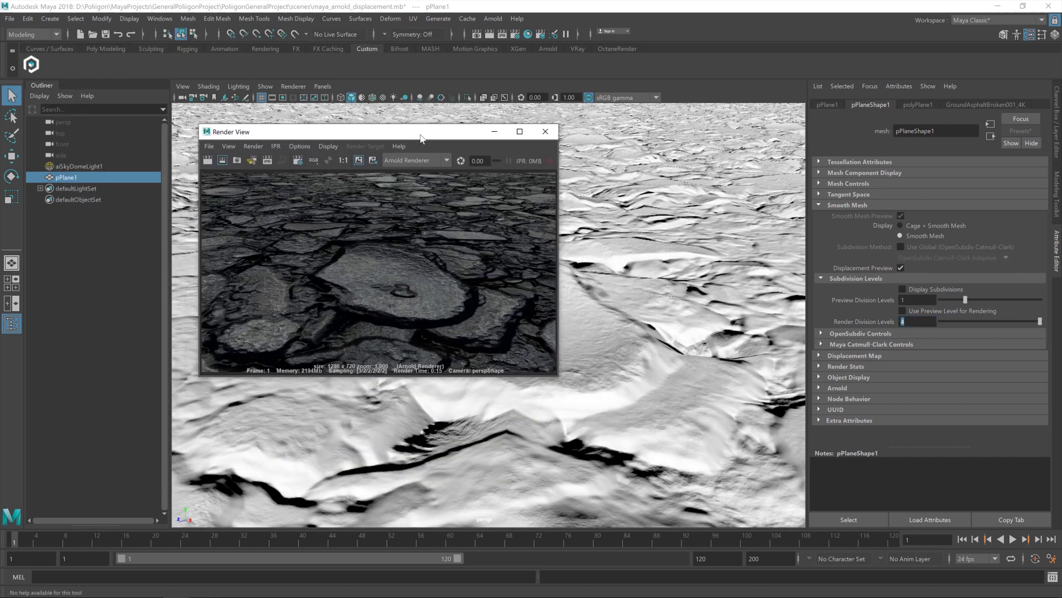
pyautogui.click(230, 146)
pyautogui.click(610, 296)
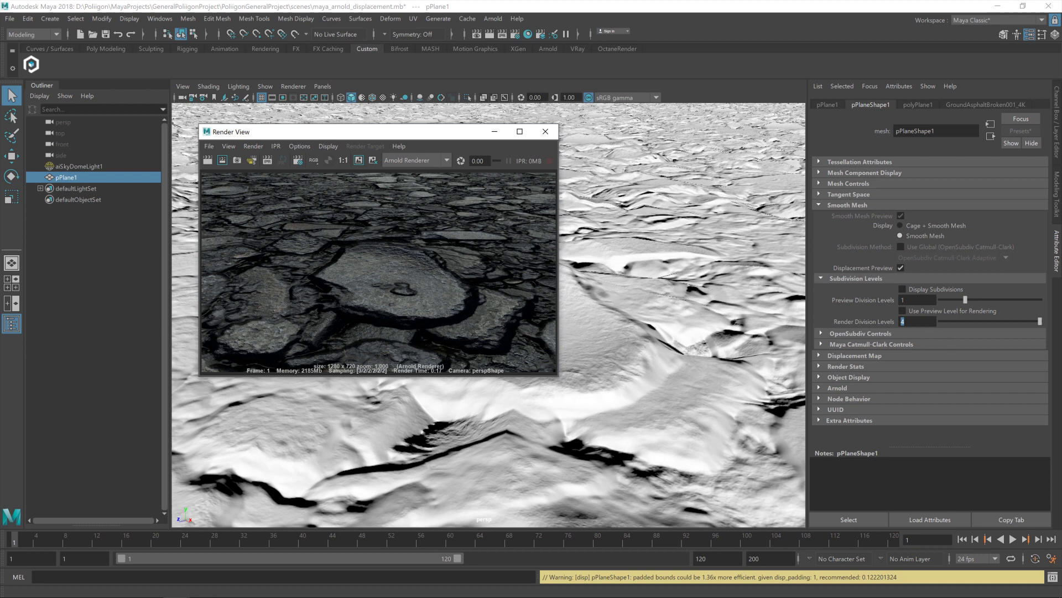
# - Set Render Division Levels on pPlaneShape1 to 7 and close the Render View
pyautogui.click(859, 325)
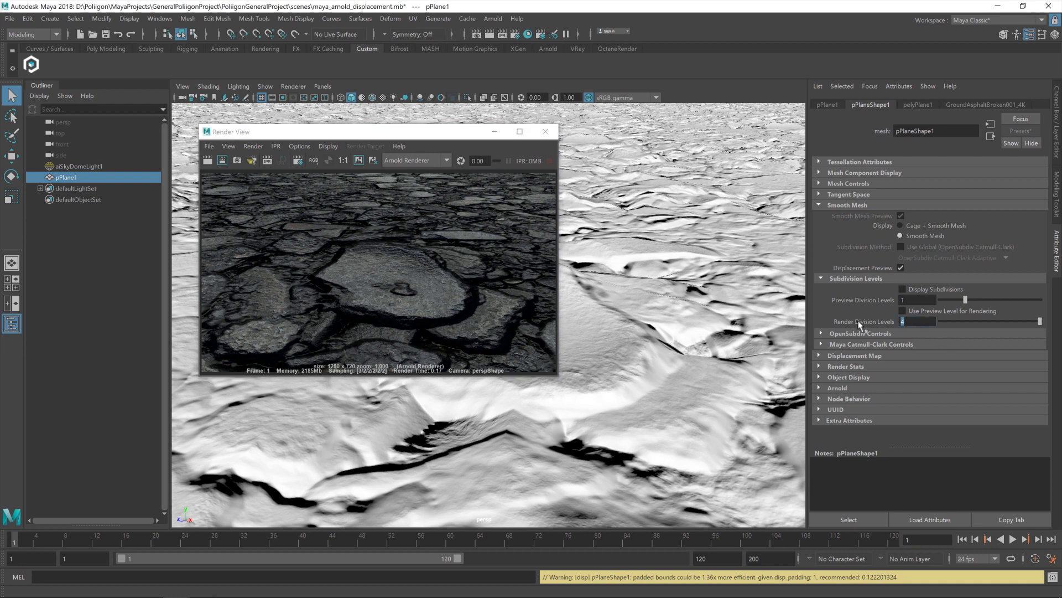
pyautogui.write('7')
pyautogui.press('Return')
pyautogui.click(545, 132)
# - Open the Hypershade and set the Scale of the GroundAsphaltBroken001_4K_DISPLACEMENT_NODE to 0.5
pyautogui.click(528, 35)
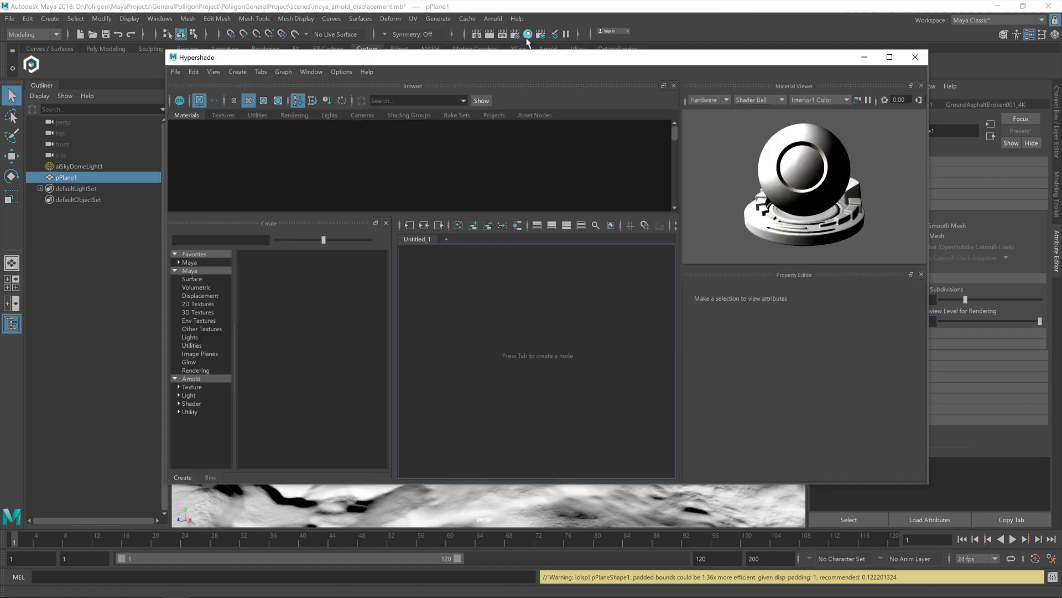
pyautogui.scroll(5, 675, 299)
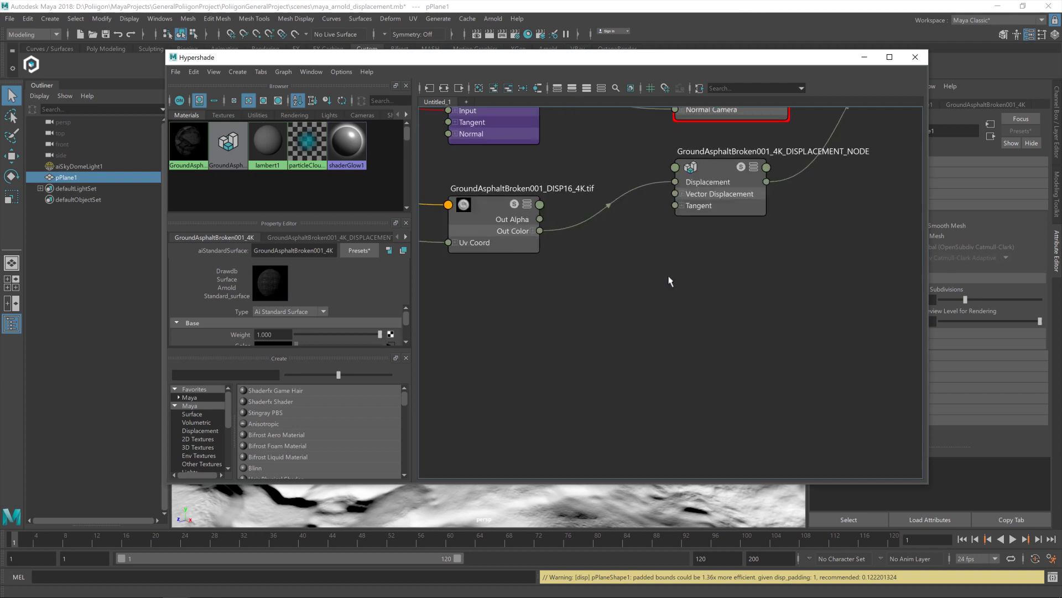
pyautogui.scroll(-4, 640, 272)
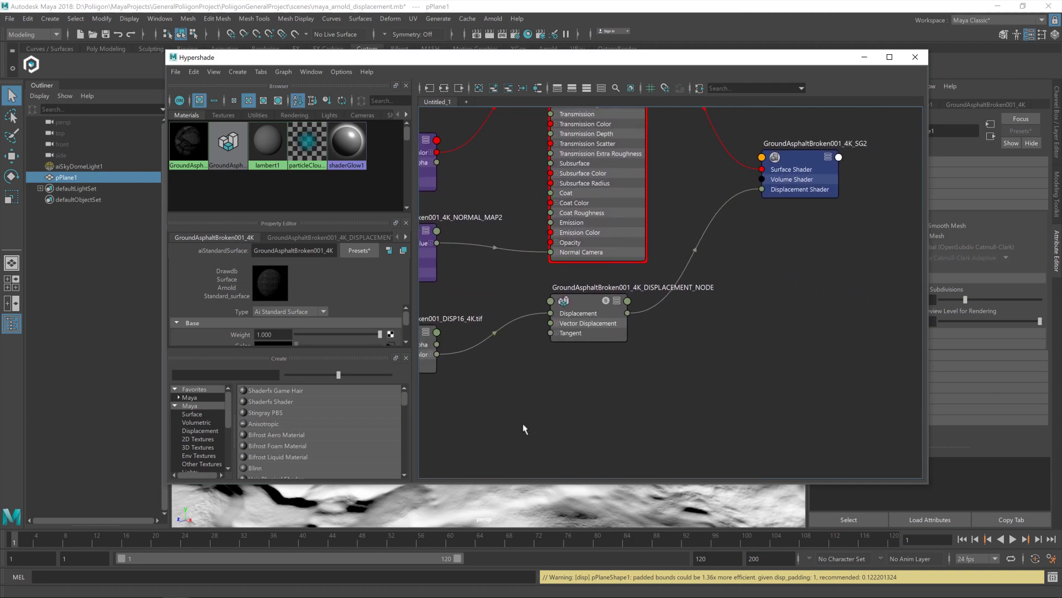
pyautogui.scroll(3, 524, 428)
pyautogui.click(622, 205)
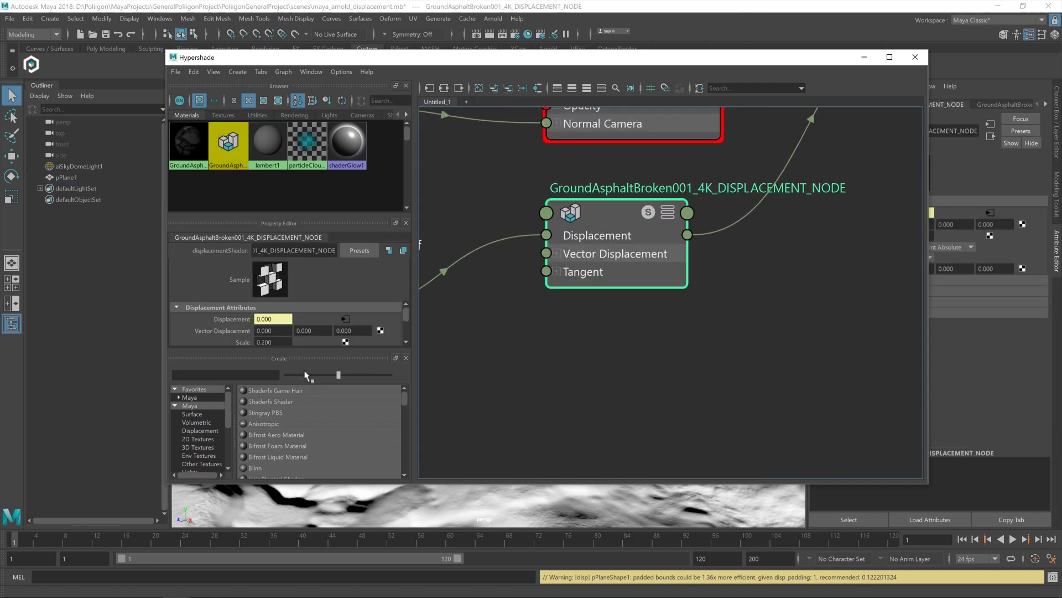
pyautogui.moveTo(262, 342); pyautogui.dragTo(316, 347)
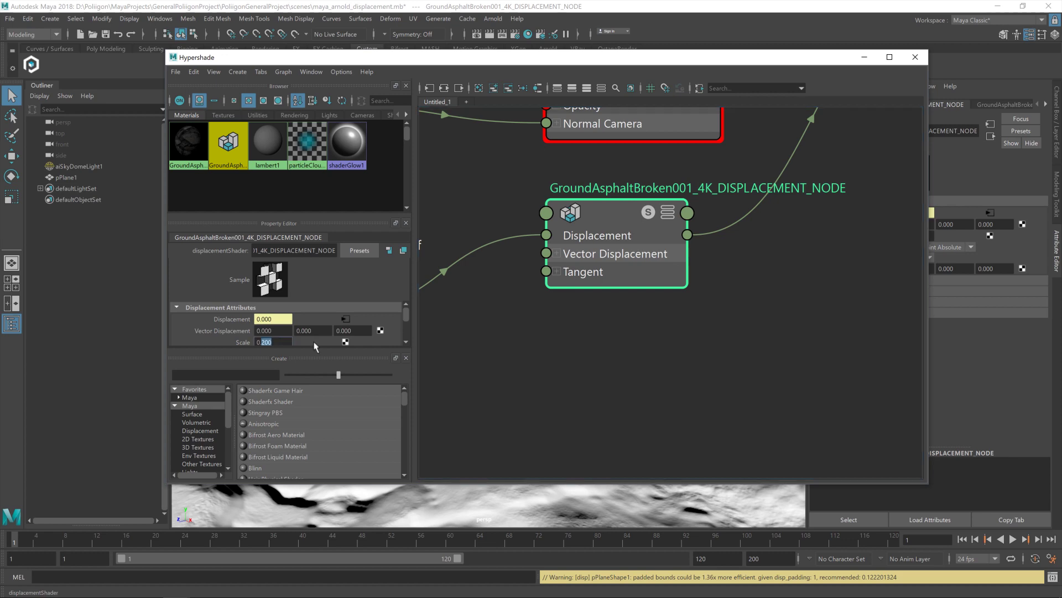
pyautogui.write('5')
pyautogui.press('Return')
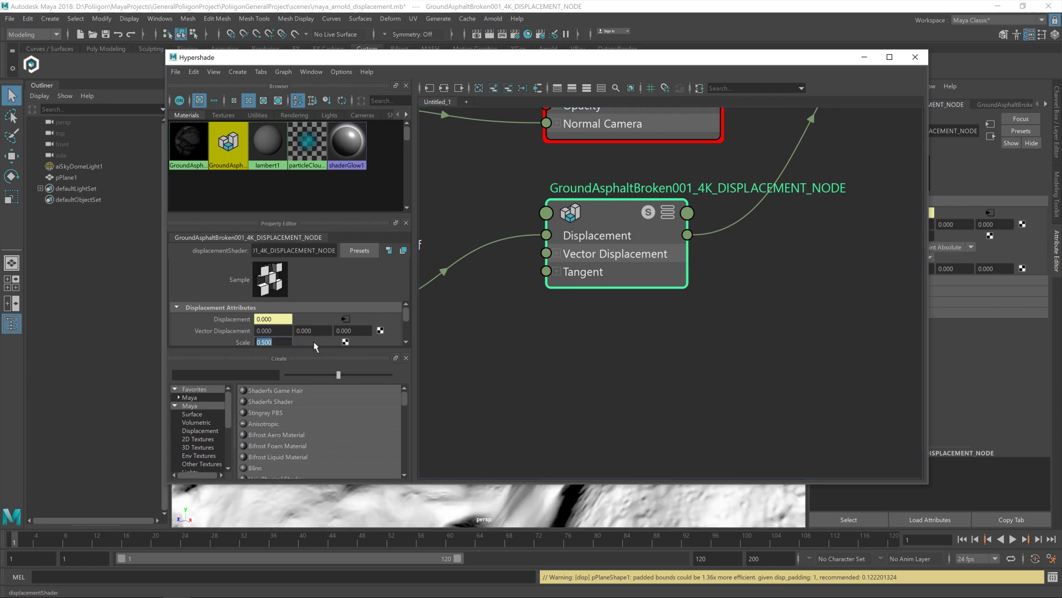
# - Uncover the viewport to check the displacement, reduce the displacement node's Scale to 0.4, and close the Hypershade
pyautogui.moveTo(755, 62); pyautogui.dragTo(673, 163)
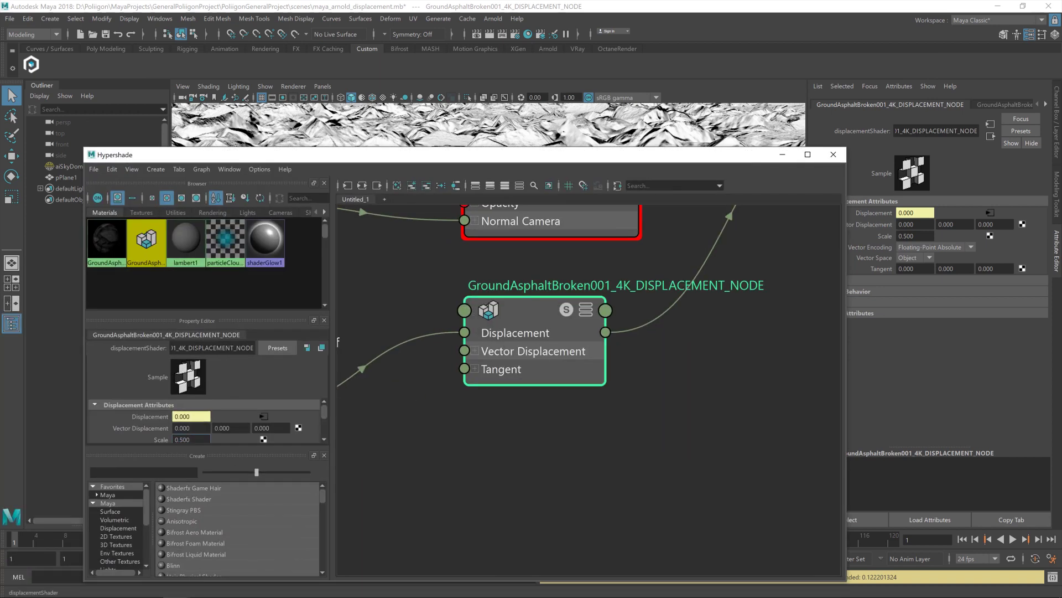
pyautogui.write('4')
pyautogui.press('Return')
pyautogui.moveTo(592, 157); pyautogui.dragTo(473, 238)
pyautogui.click(655, 504)
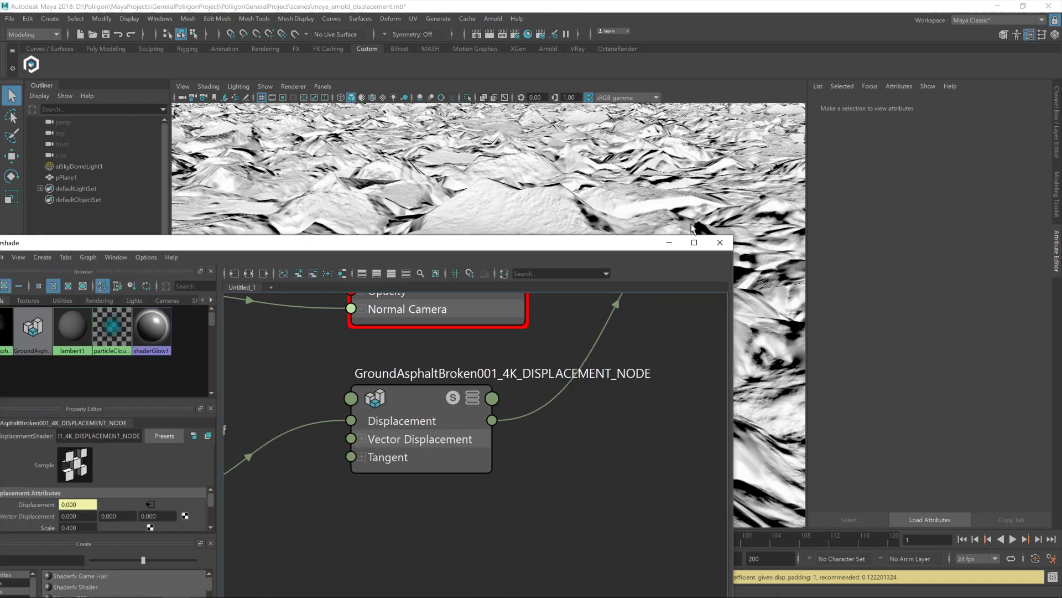
pyautogui.click(721, 243)
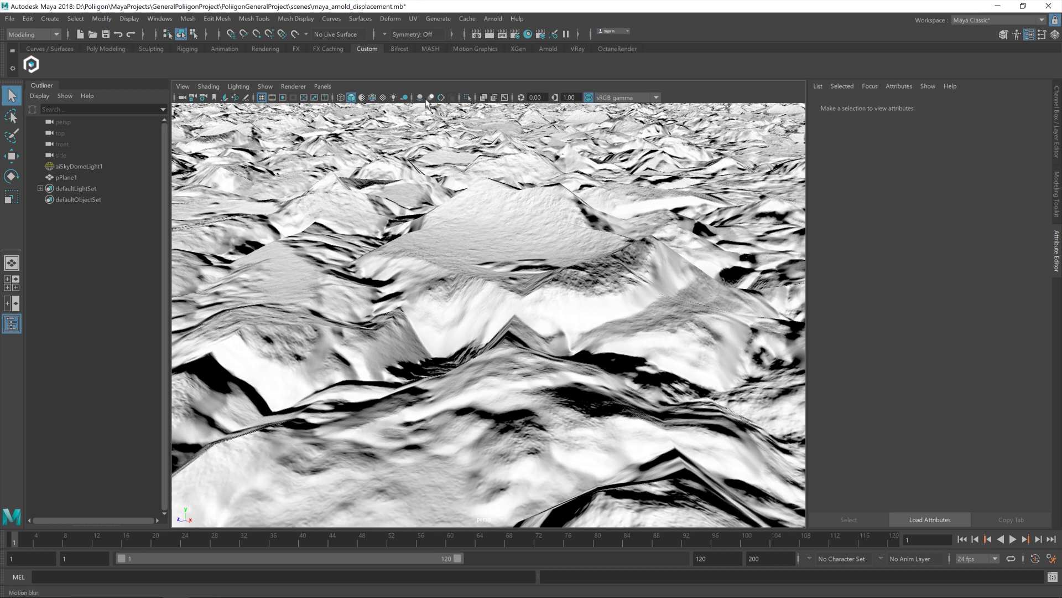
# - Render the current frame with Arnold to check the displacement, and close the Render View
pyautogui.click(489, 34)
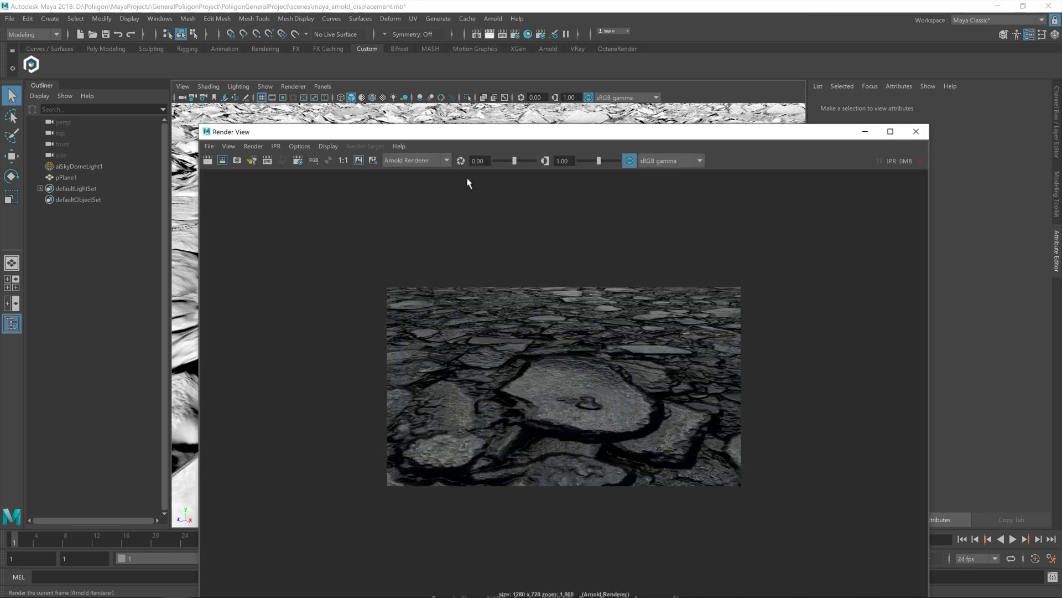
pyautogui.click(541, 367)
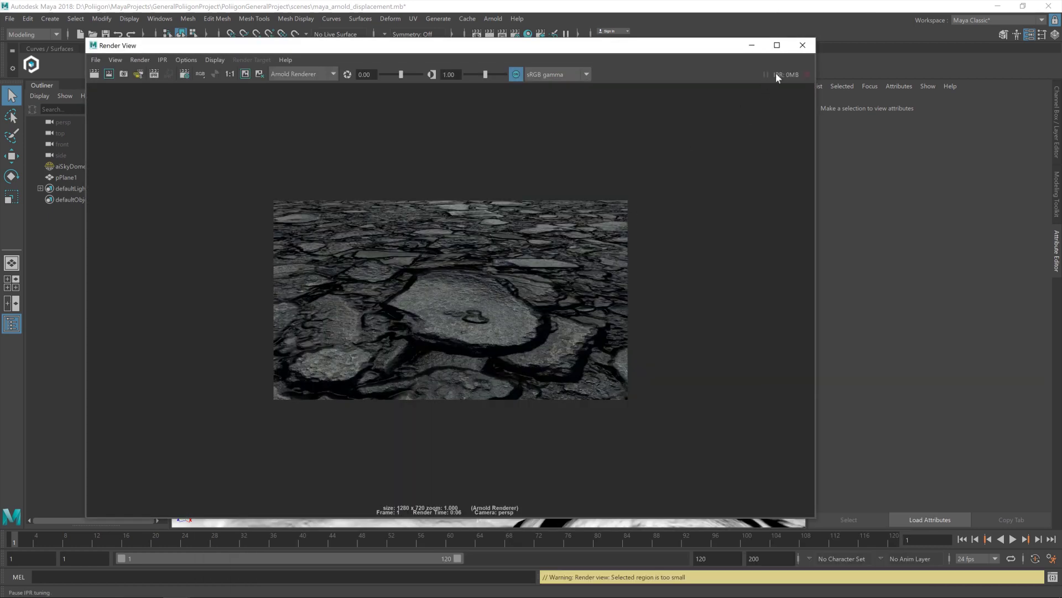
pyautogui.click(803, 43)
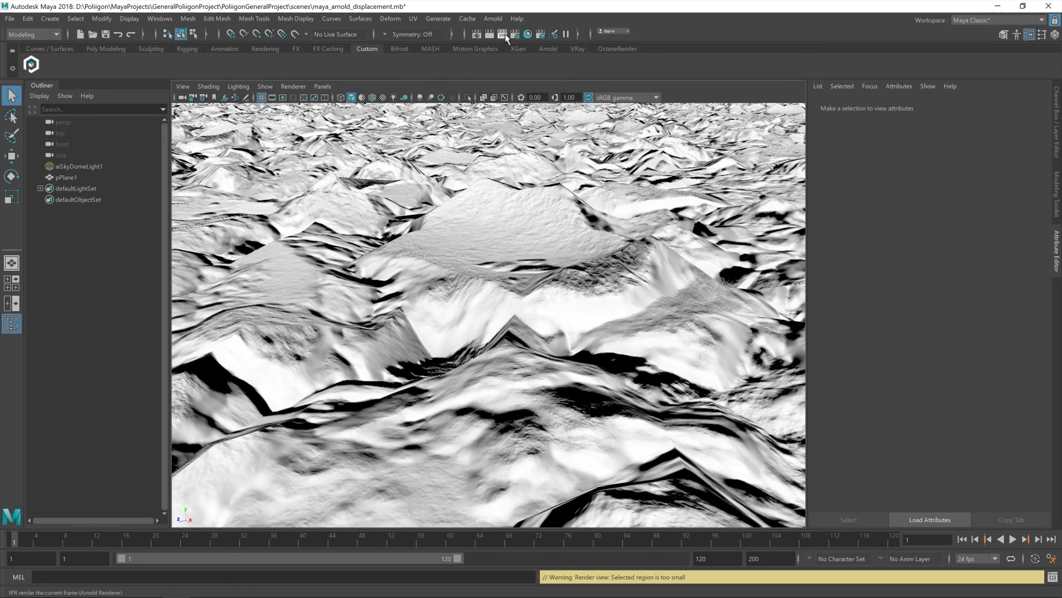
# - Set the image size preset to HD_1080 in the Render Settings and render the current frame with Arnold
pyautogui.click(503, 34)
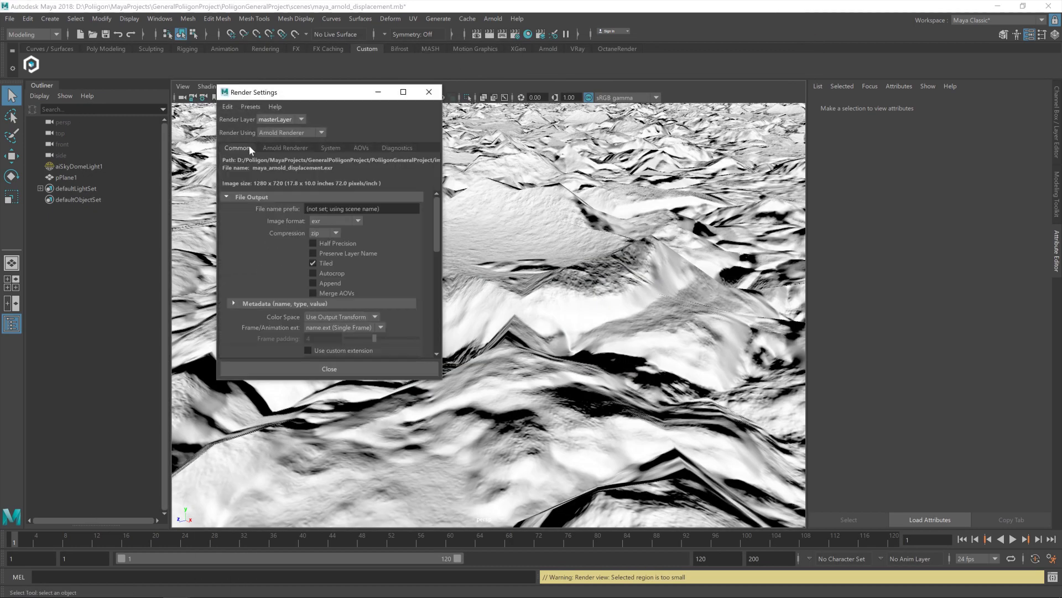
pyautogui.moveTo(437, 228); pyautogui.dragTo(449, 292)
pyautogui.click(365, 292)
pyautogui.click(339, 403)
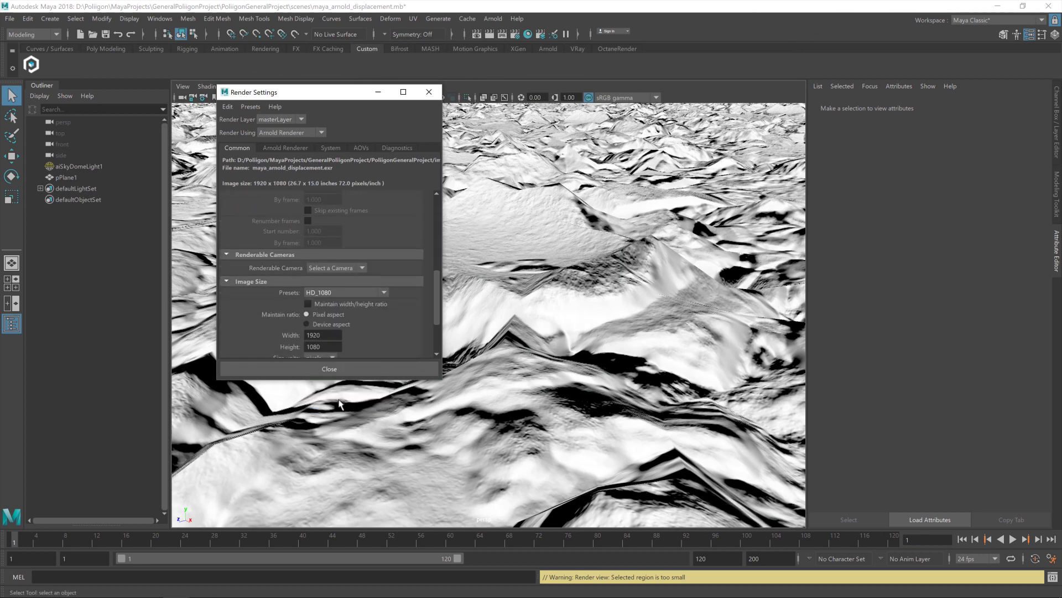
pyautogui.click(356, 368)
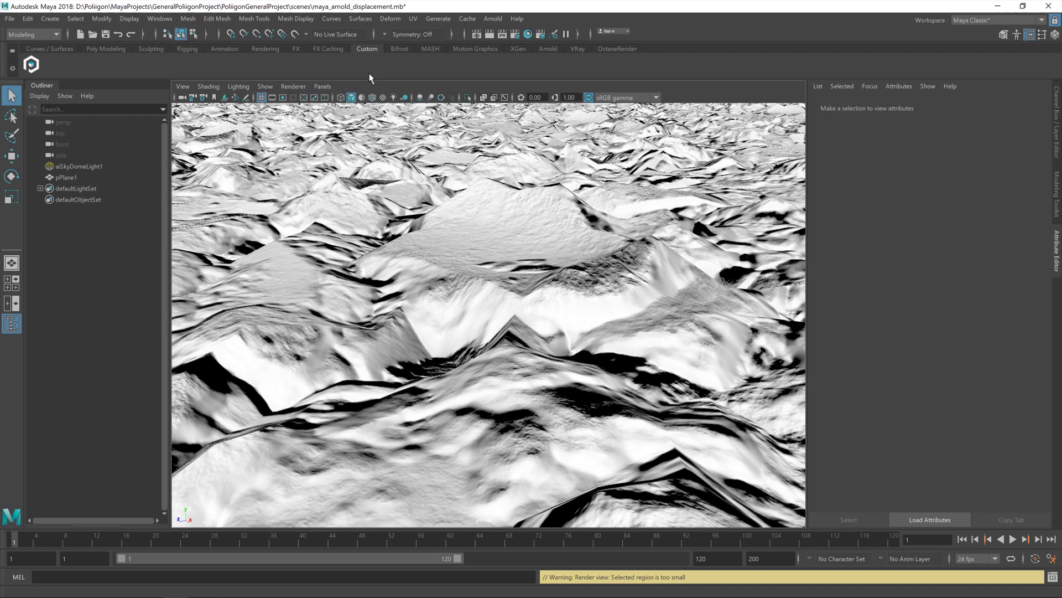
pyautogui.click(489, 34)
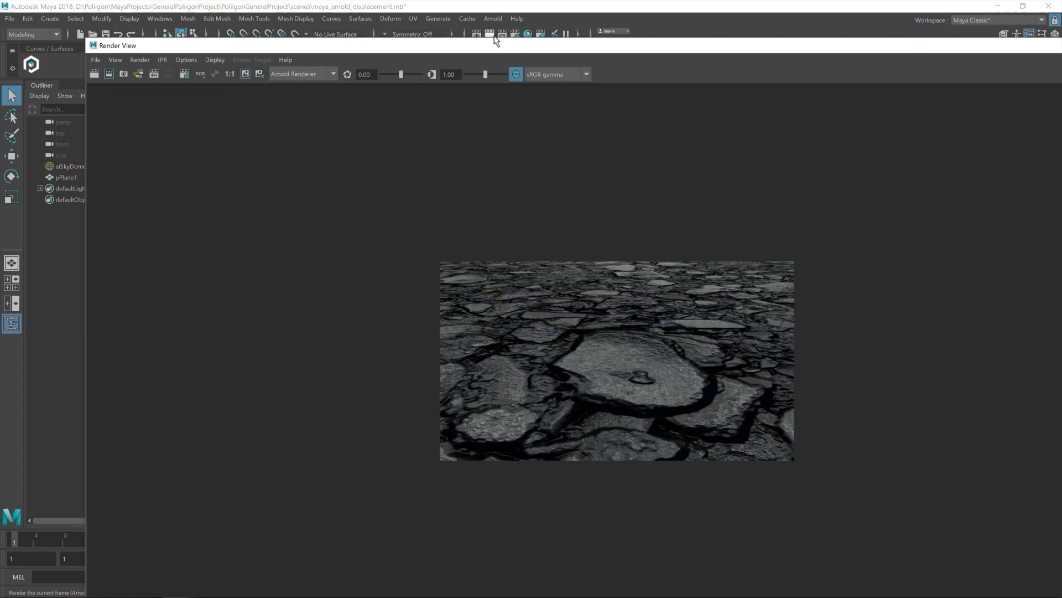